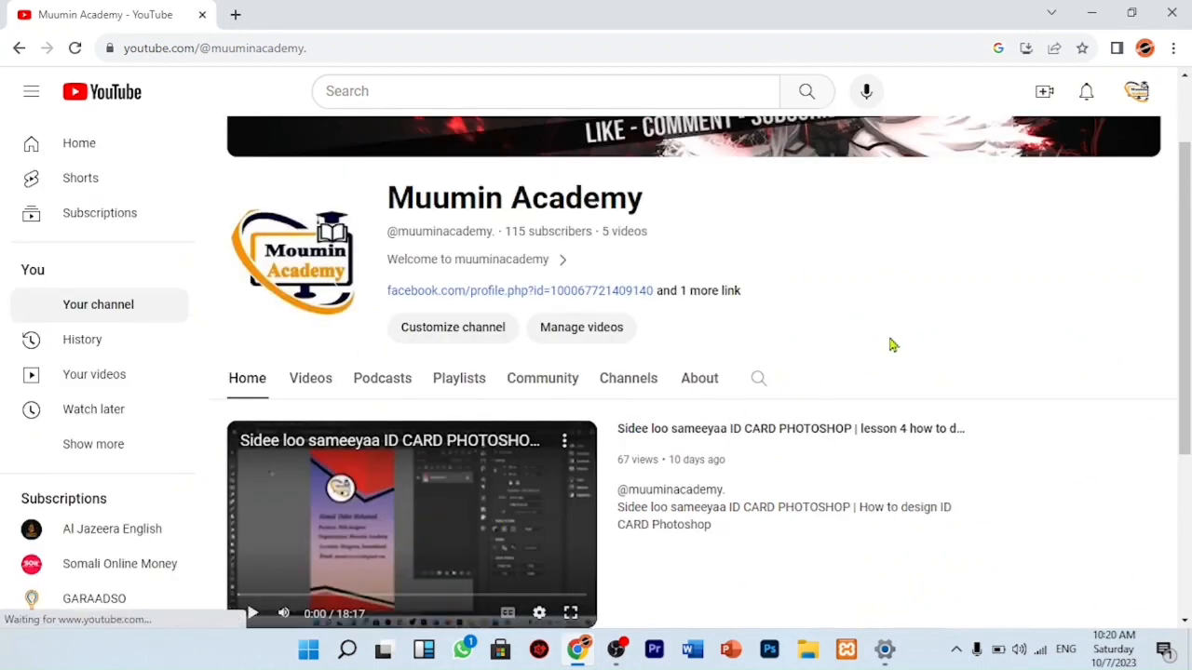
Scroll the Muumin Academy channel page back to the top and go to its Playlists section.
scroll(888, 344, down, 2)
scroll(888, 345, down, 1)
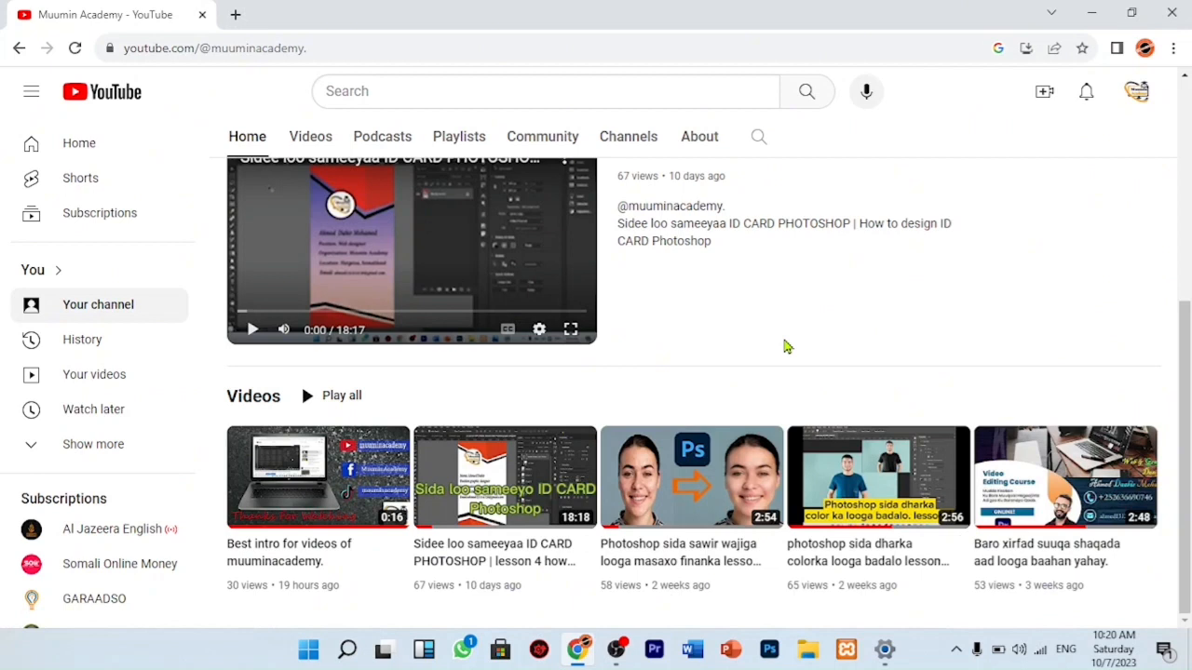
scroll(785, 347, up, 2)
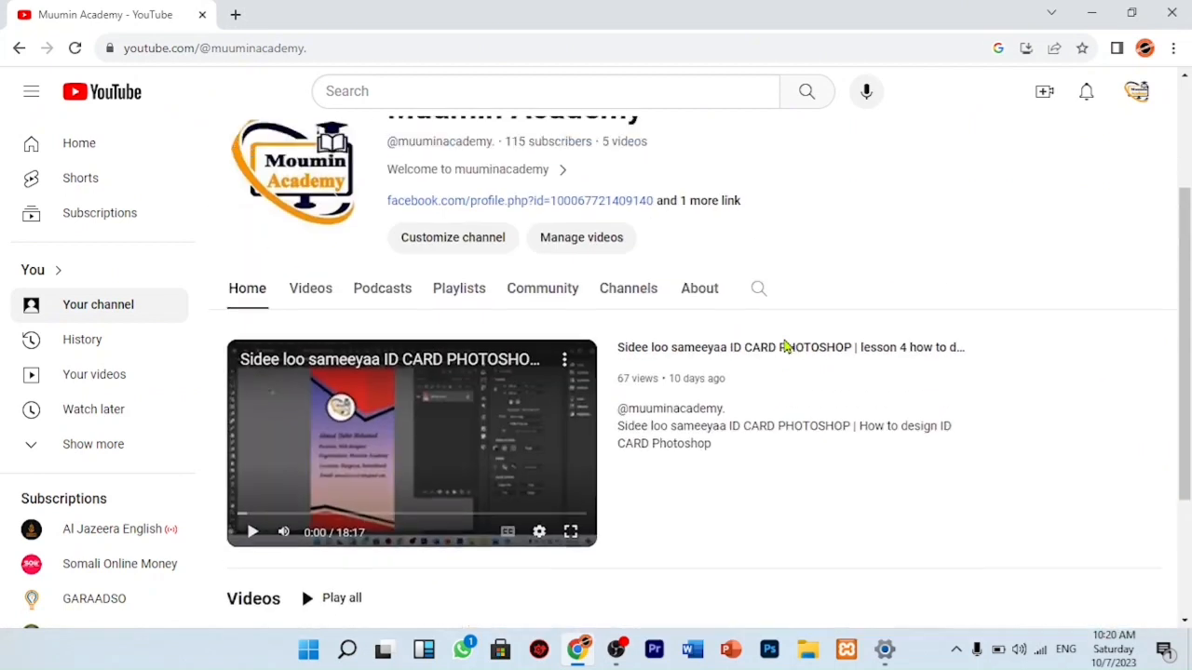
click(463, 324)
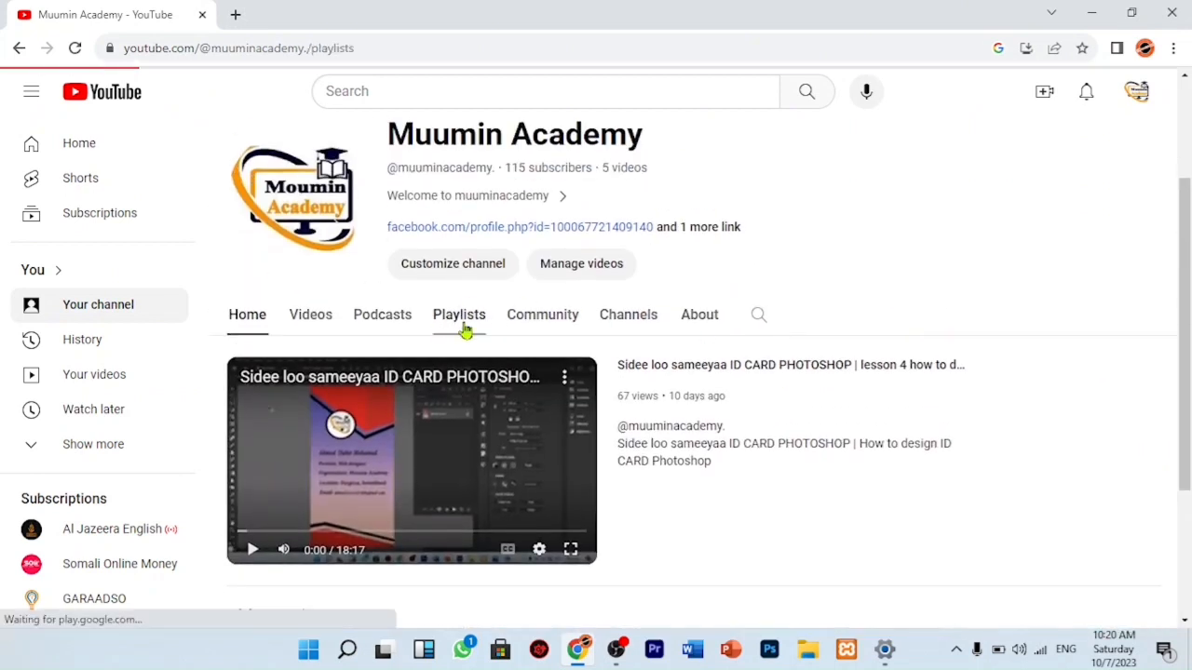
Scroll down to the Baro photoshop playlist, then minimize the browser to show the desktop.
scroll(857, 394, down, 2)
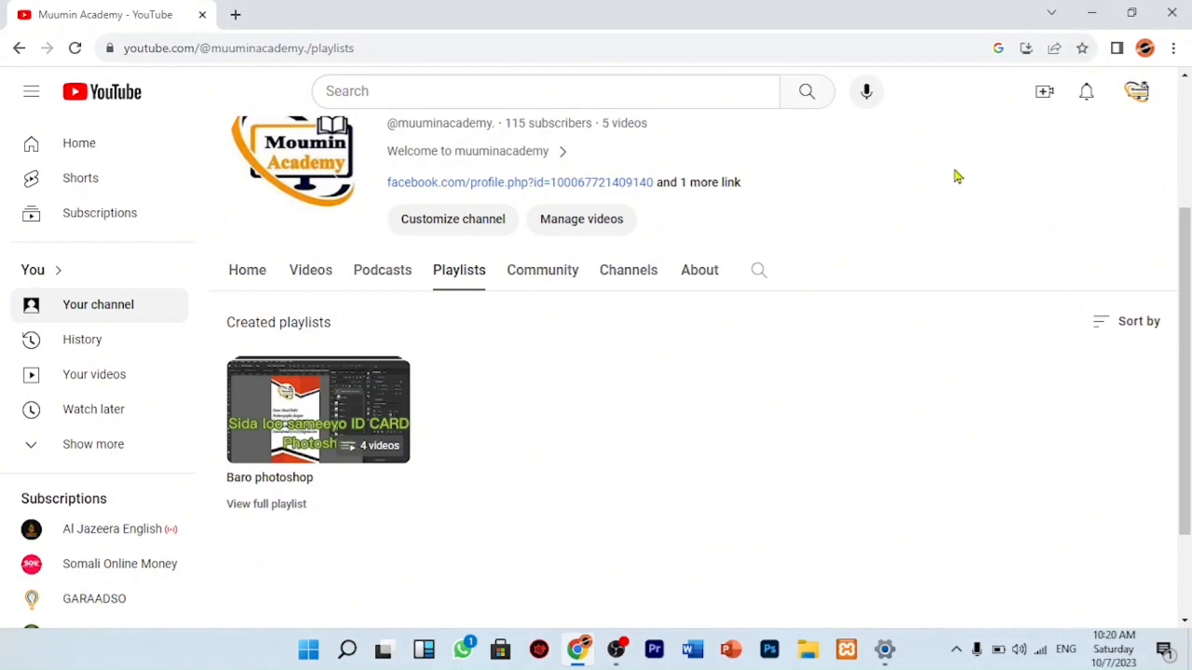
click(1091, 13)
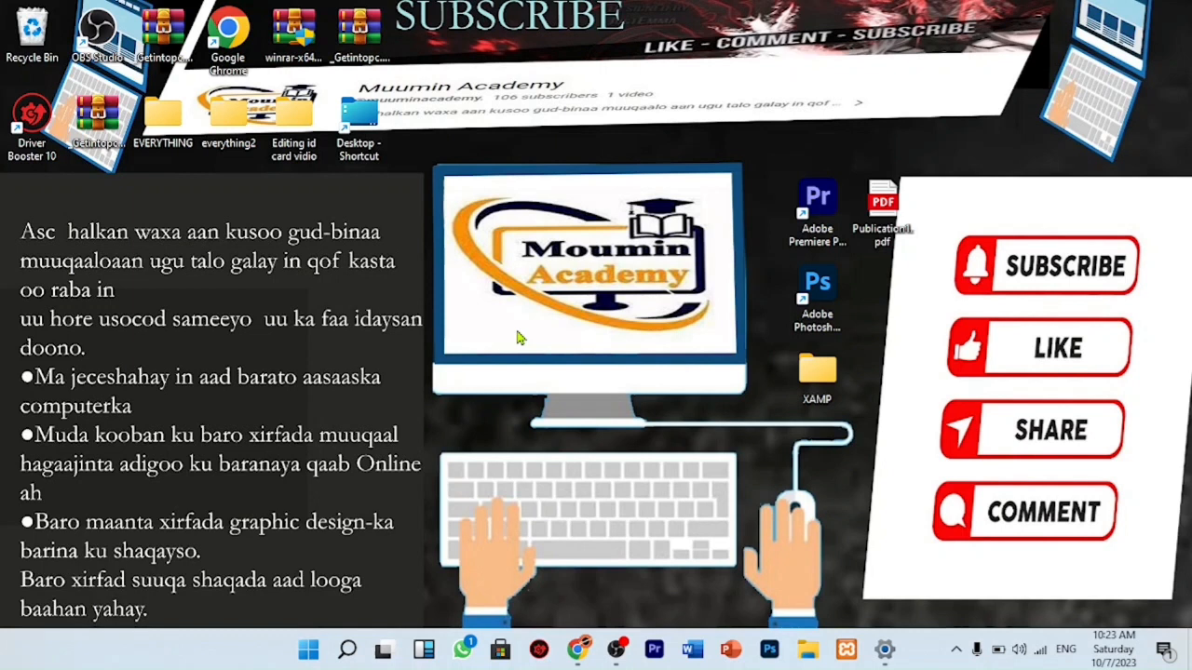
Launch Adobe Photoshop from its desktop shortcut.
double_click(825, 291)
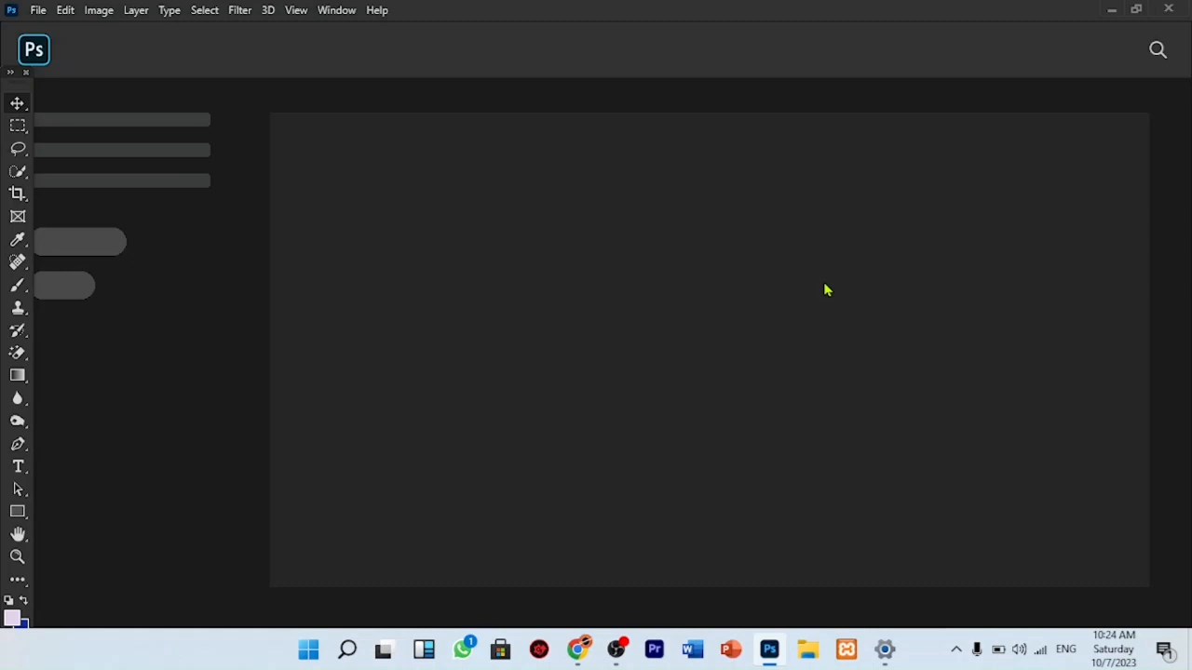
Create a new A4 portrait document, 300 ppi, CMYK Color (2480 × 3508 px).
click(41, 9)
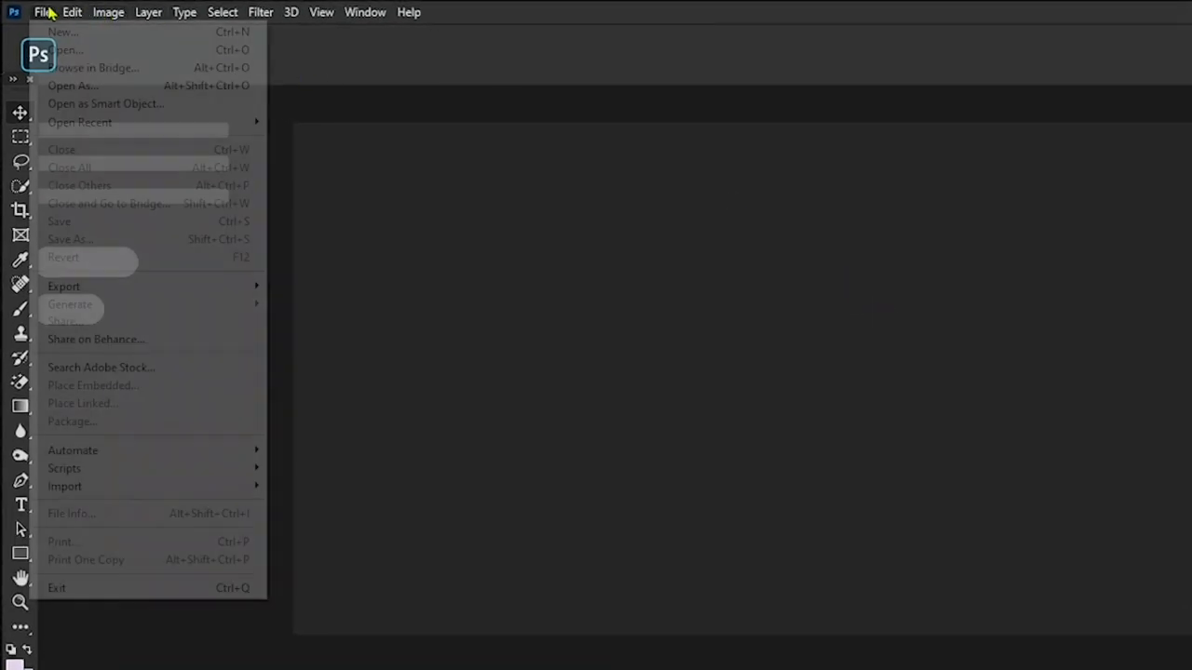
click(51, 14)
click(41, 13)
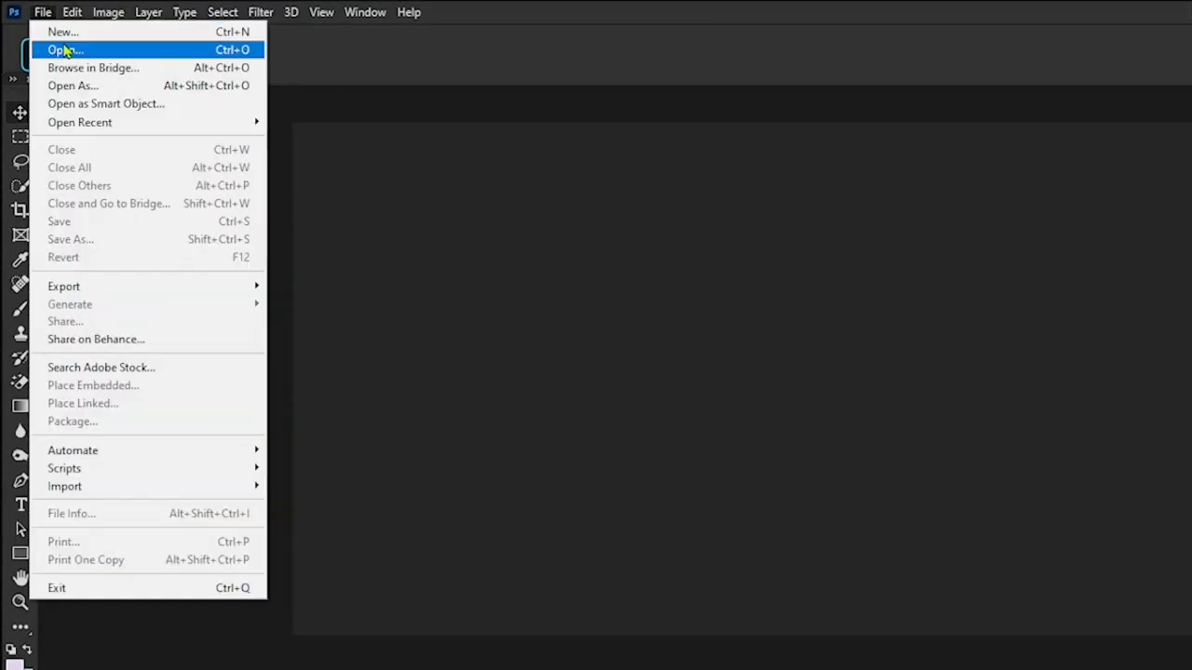
click(71, 36)
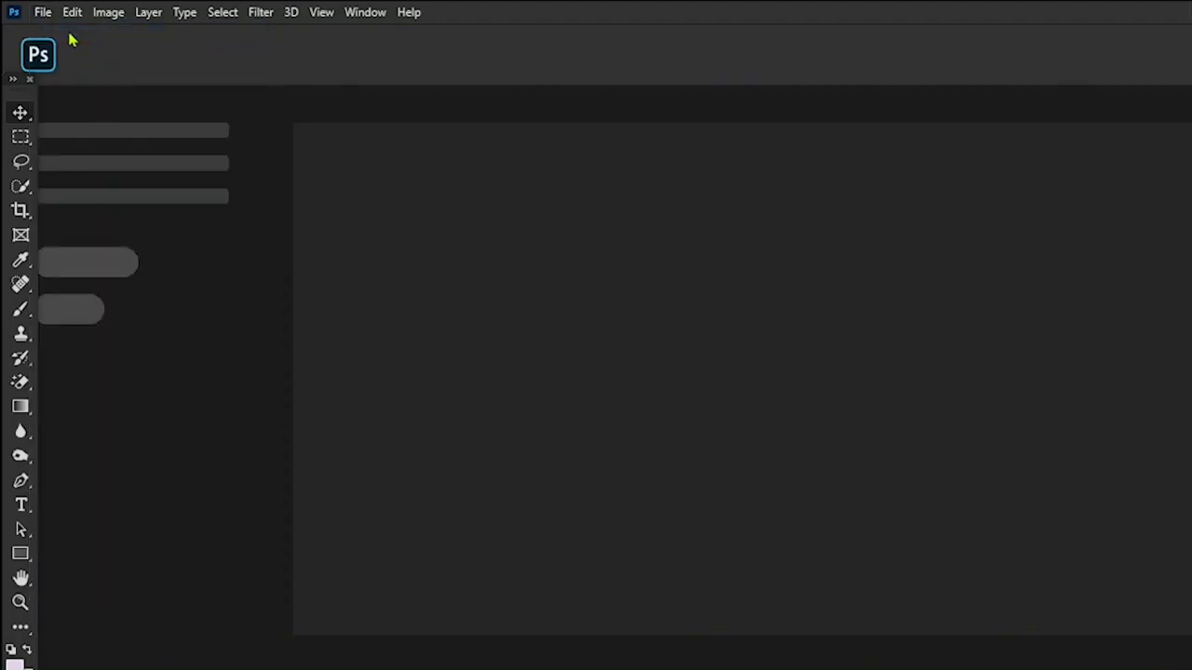
mouse_move(493, 21)
mouse_down()
mouse_move(505, 53)
mouse_move(540, 21)
mouse_move(444, 13)
mouse_move(502, 21)
mouse_move(500, 7)
mouse_up()
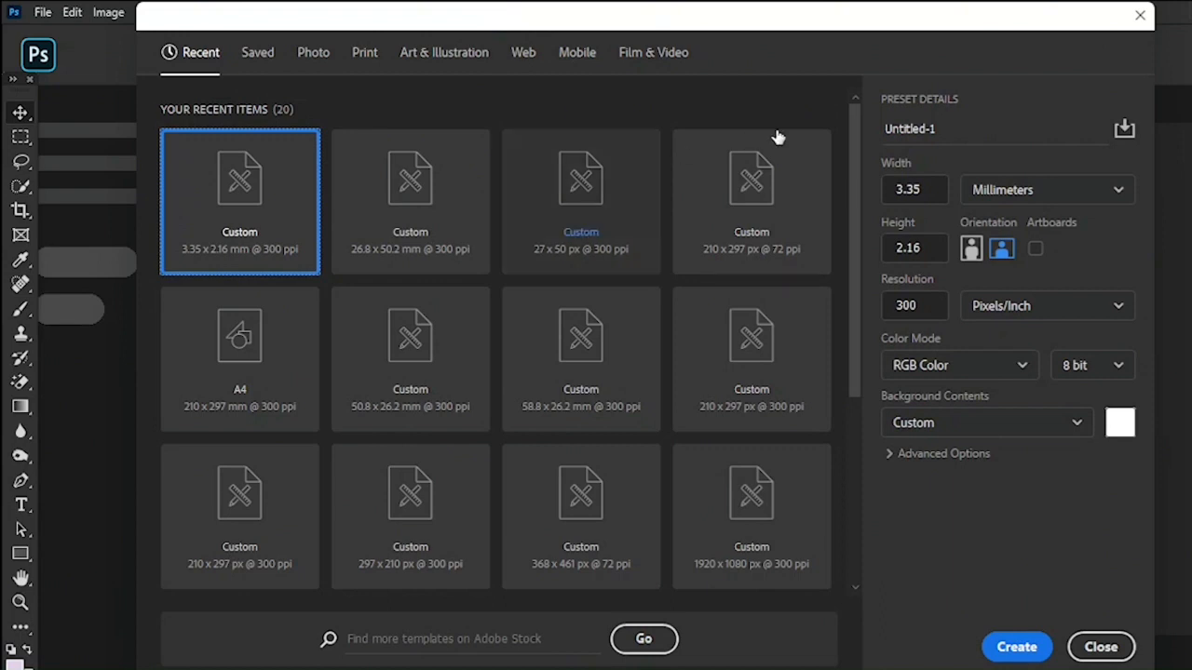
click(363, 54)
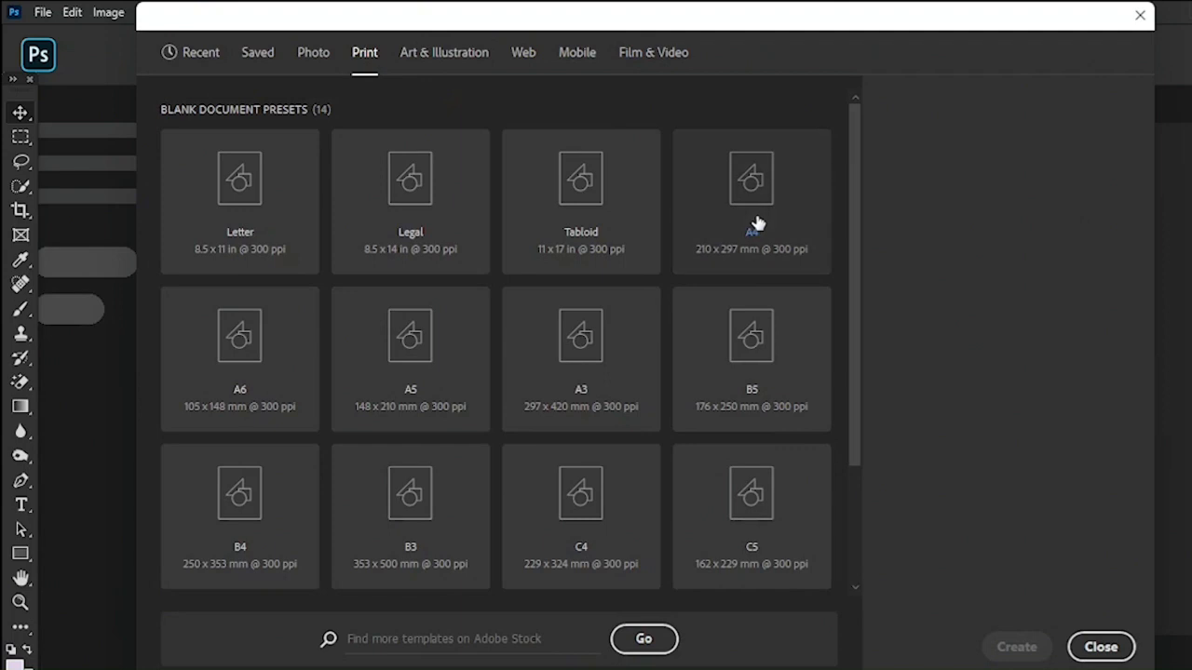
click(756, 224)
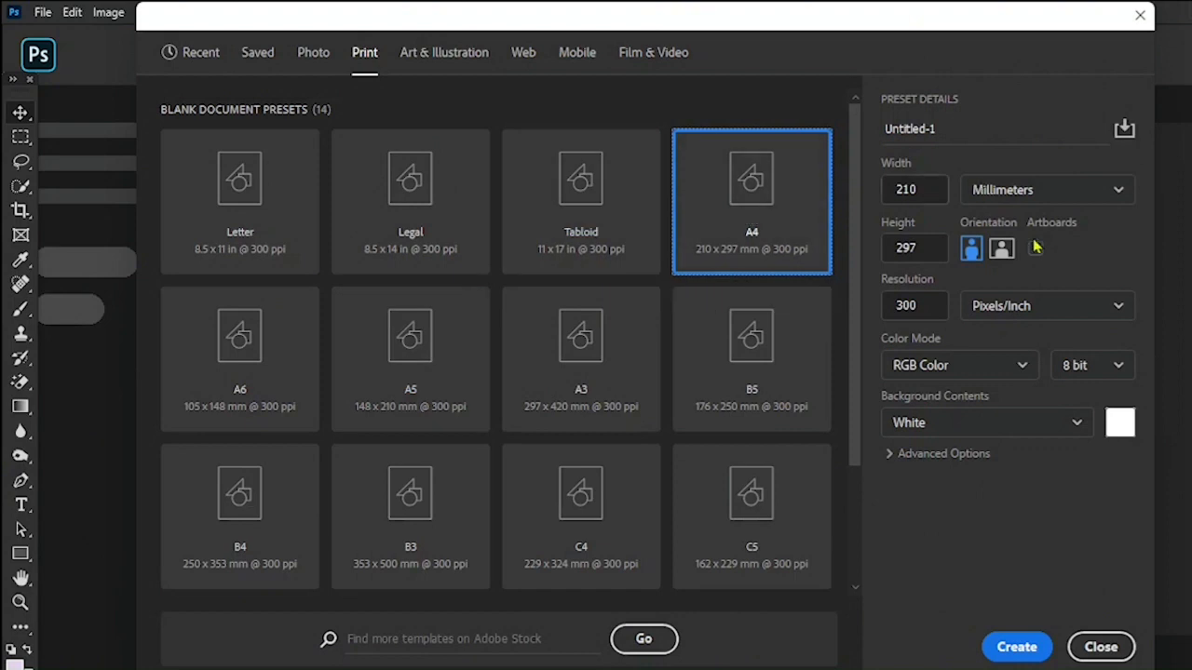
click(971, 257)
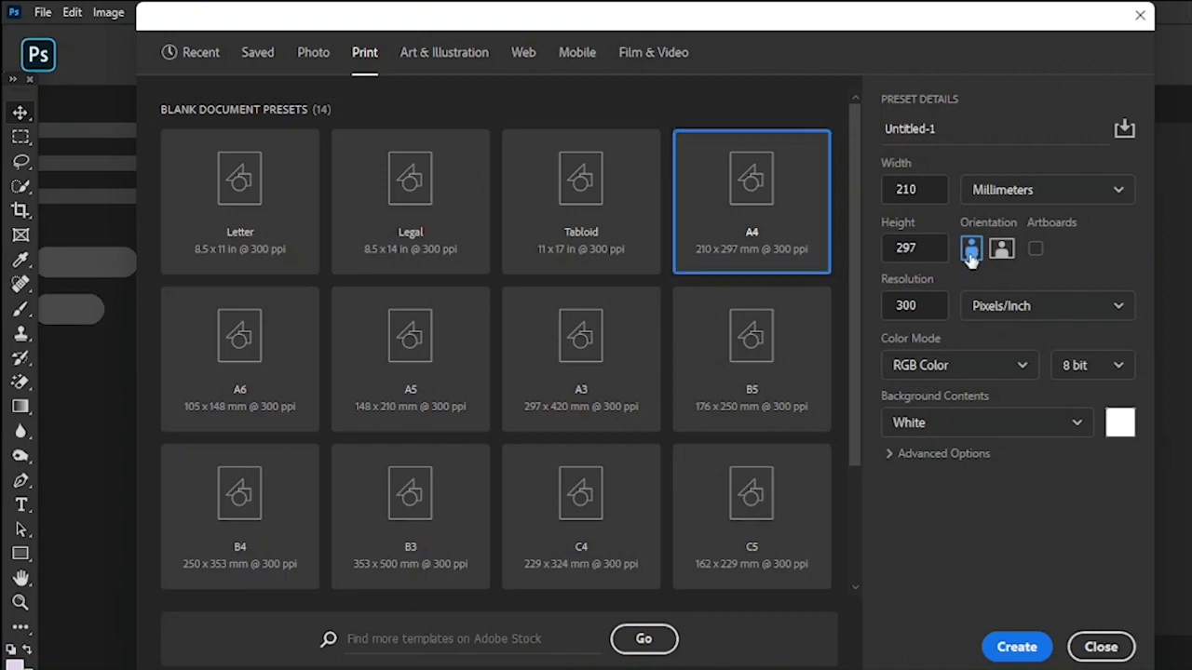
click(929, 306)
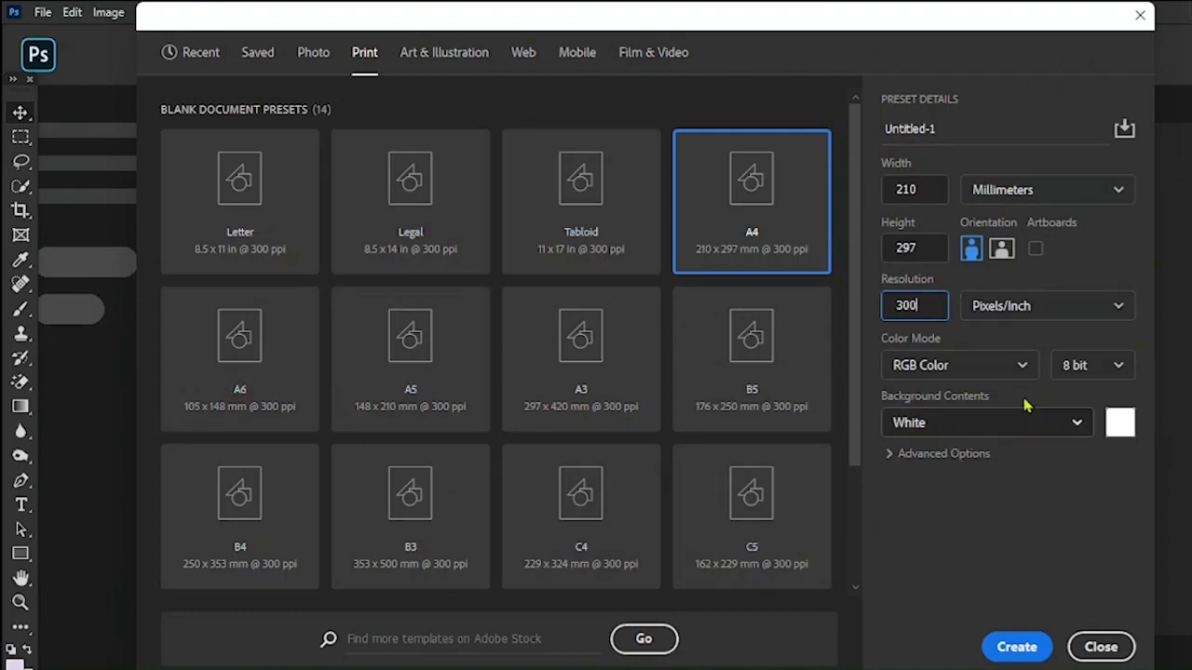
click(942, 368)
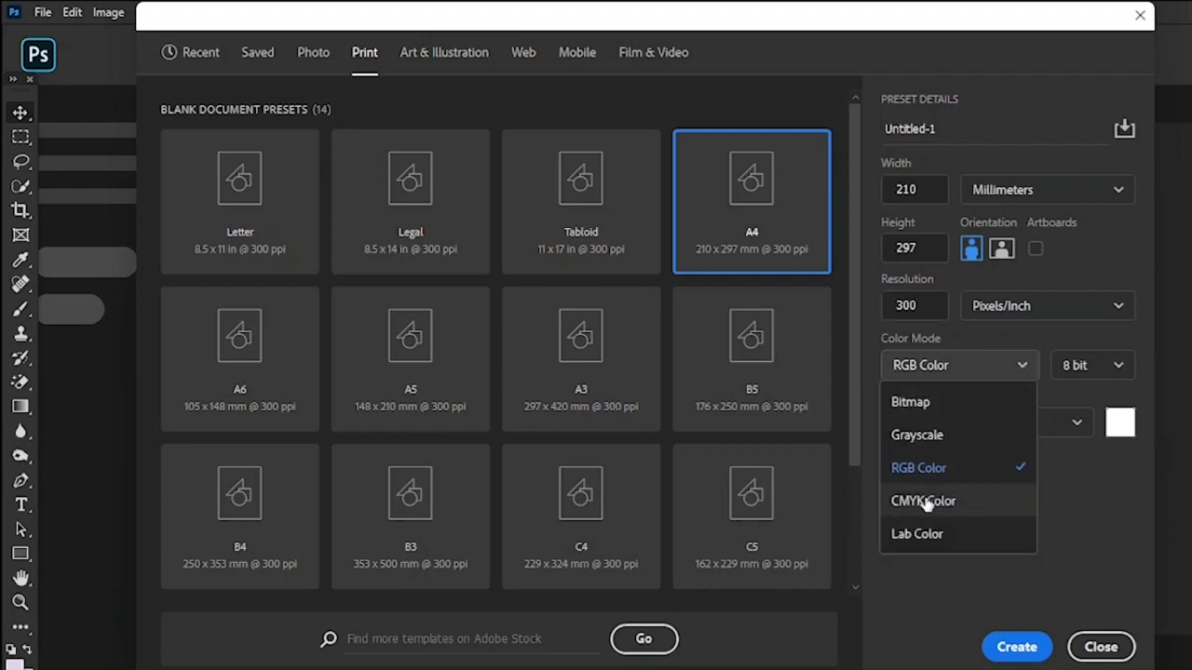
click(933, 501)
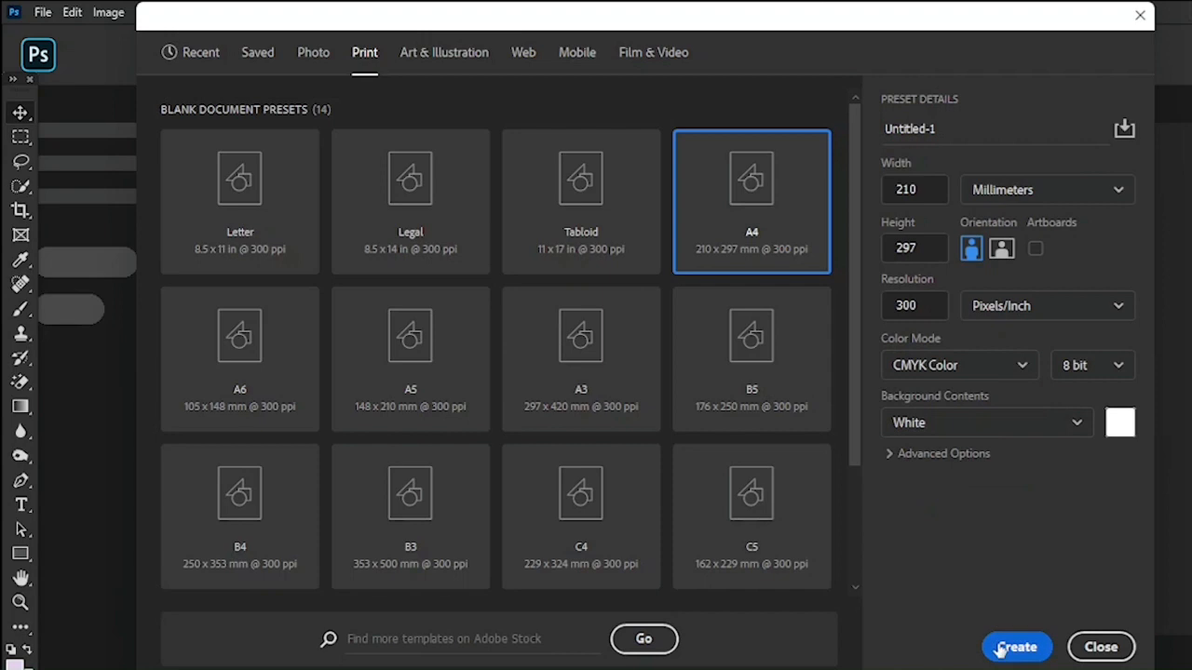
click(1000, 649)
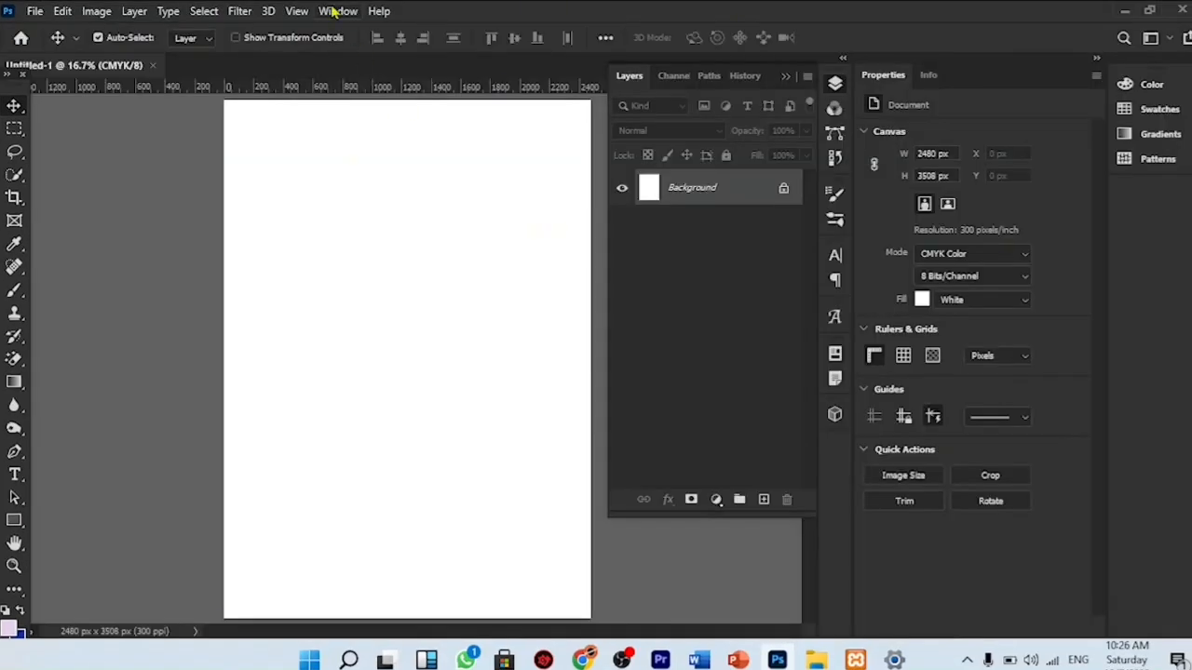
click(296, 12)
Add a vertical guide at 1240 px down the page centre.
click(296, 11)
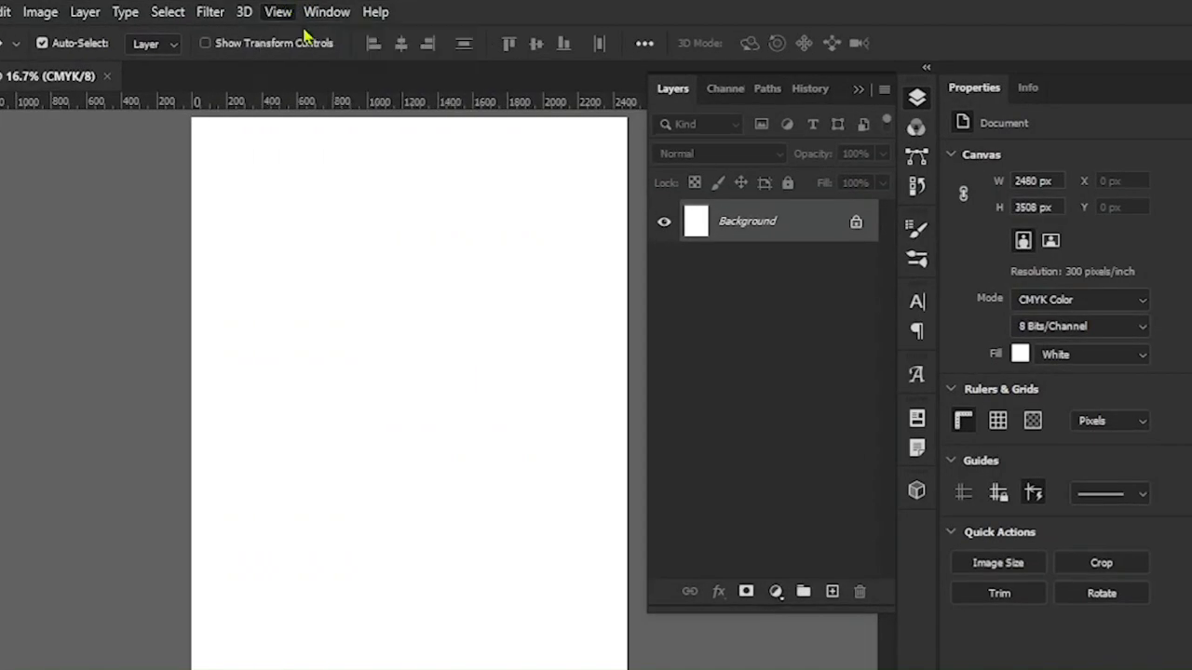
click(317, 11)
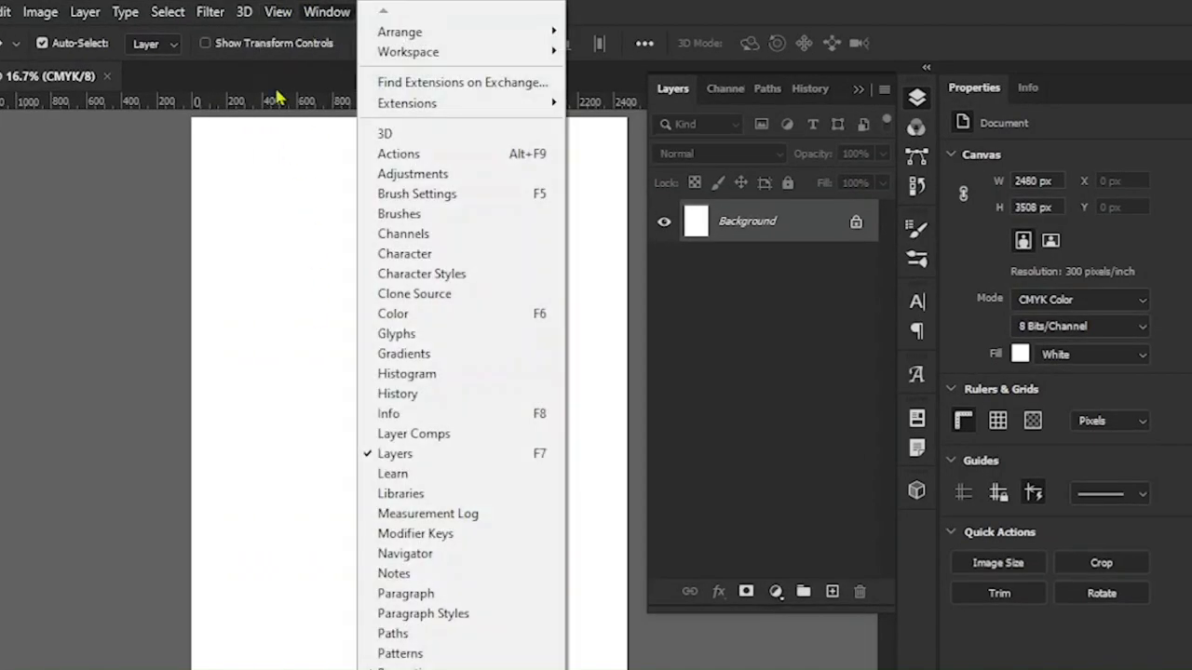
mouse_move(277, 11)
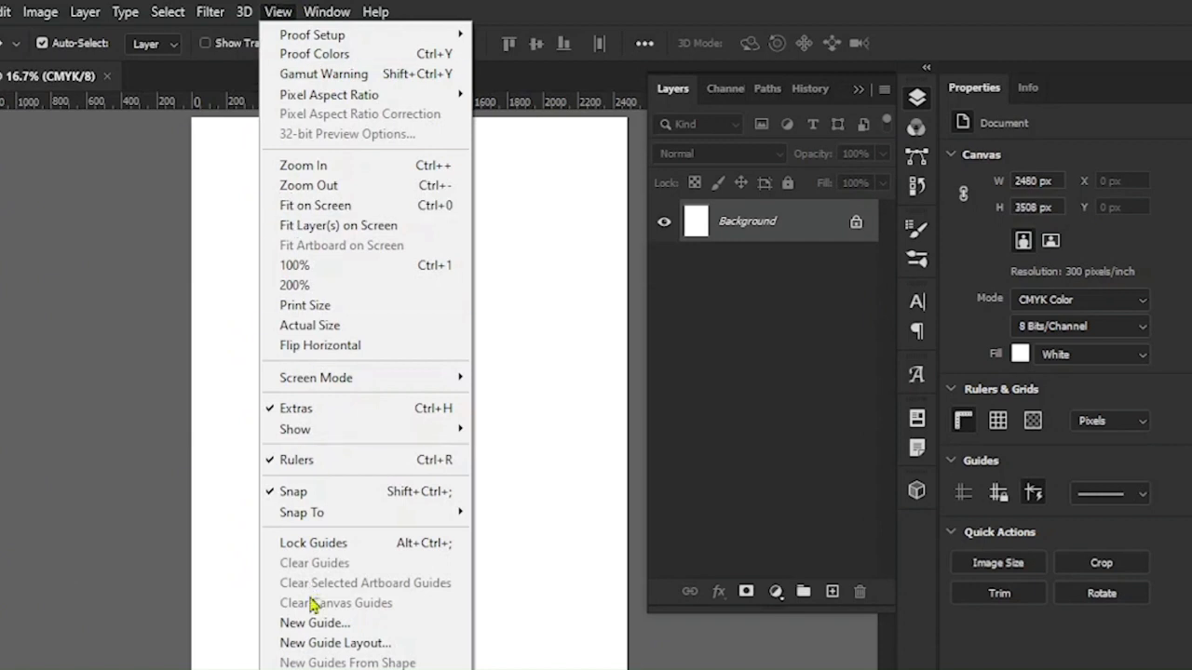
click(327, 631)
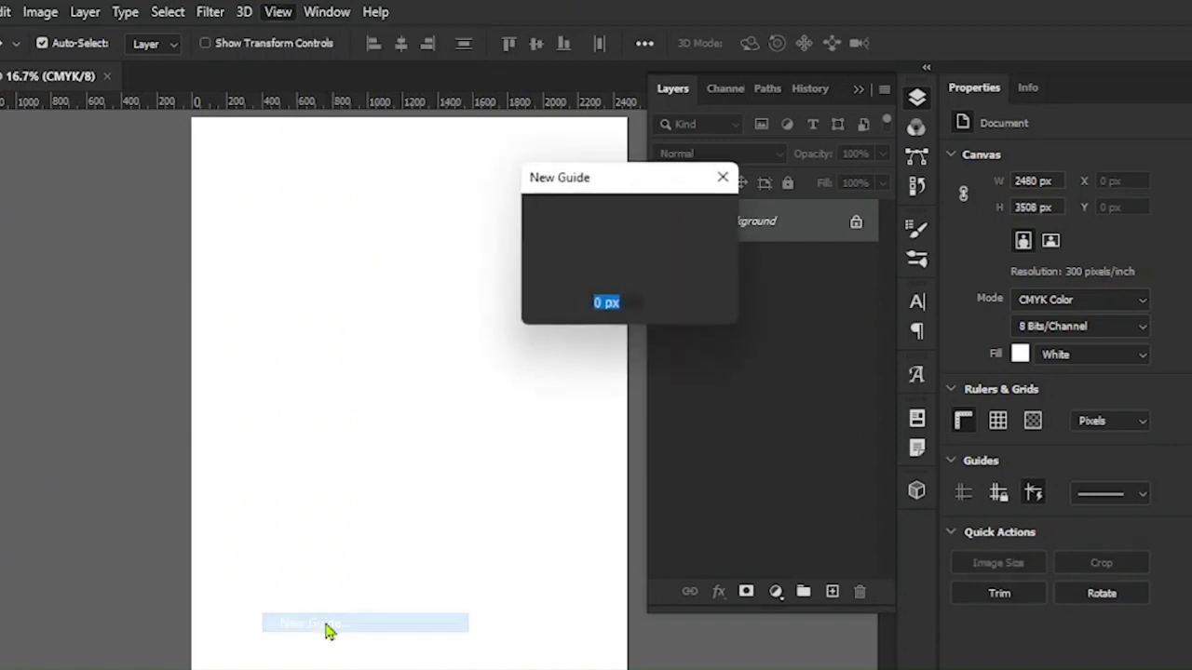
click(547, 267)
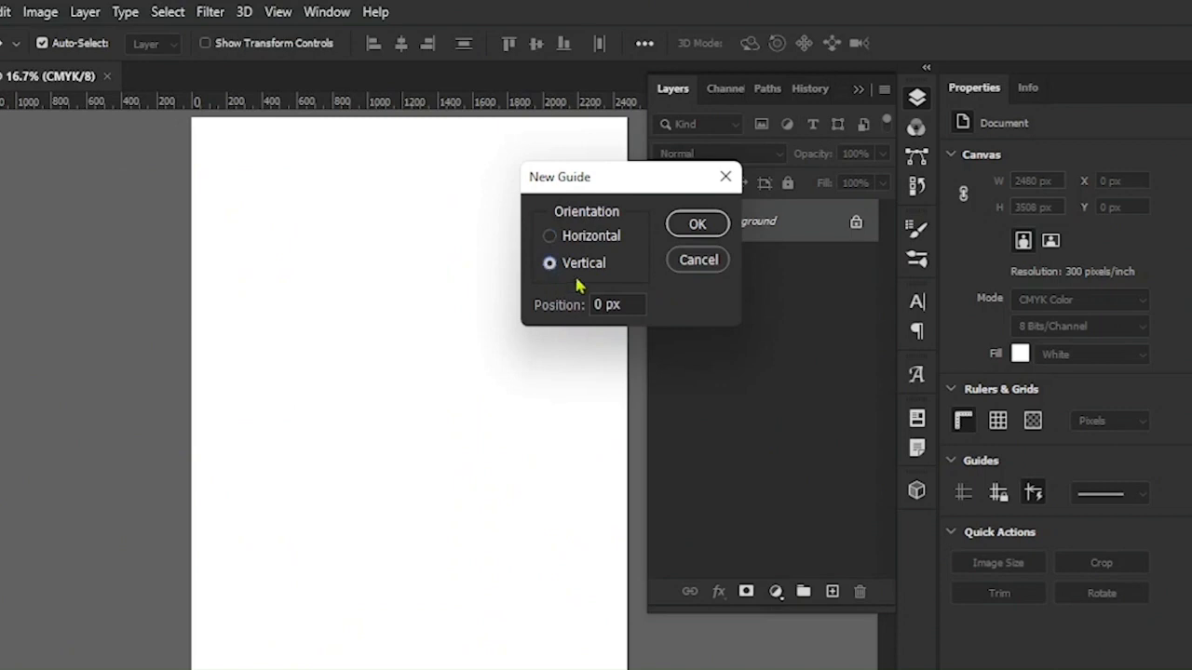
click(606, 305)
key(BackSpace)
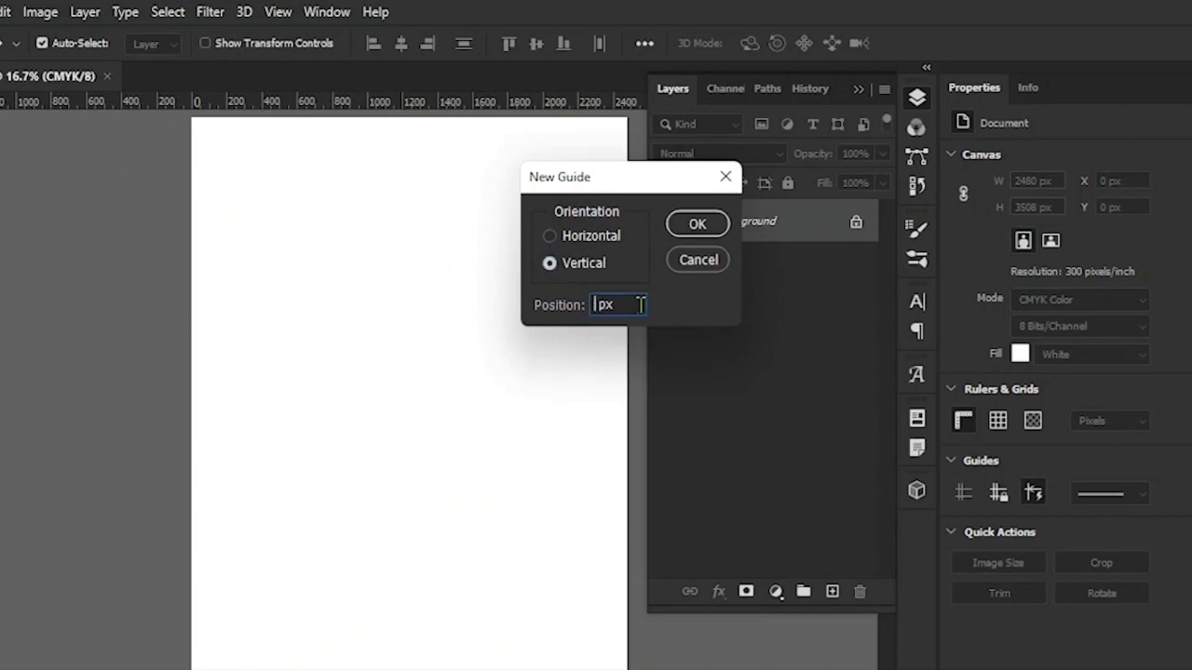
text(1240)
click(696, 226)
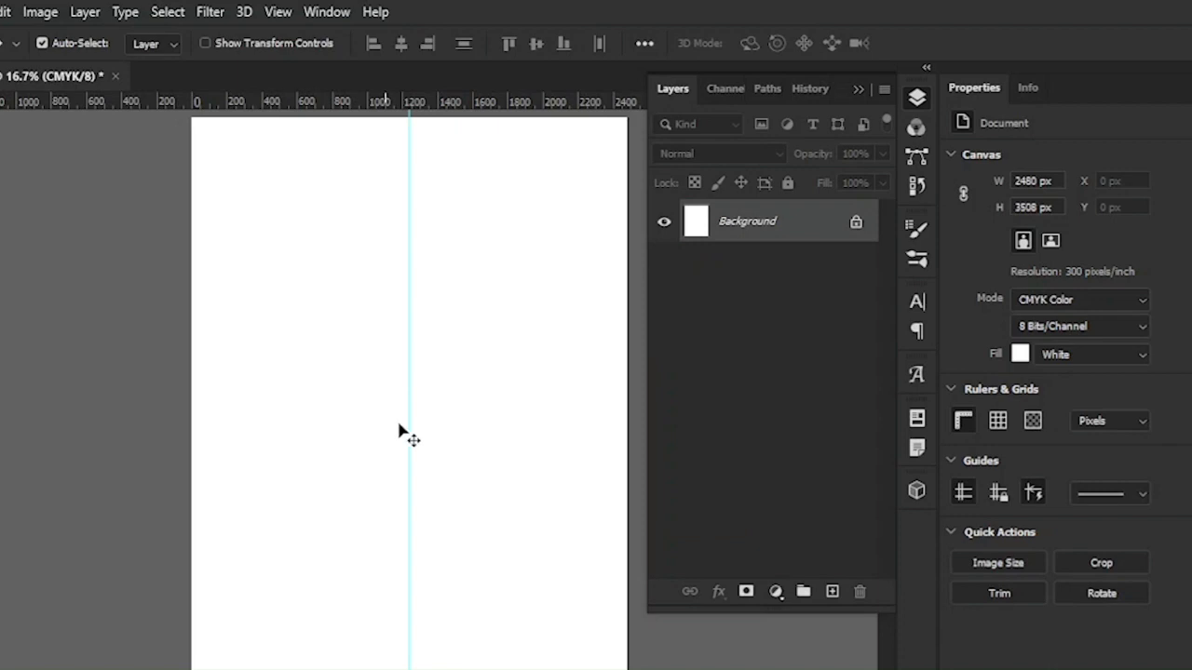
Add a horizontal guide at 640 px.
click(278, 12)
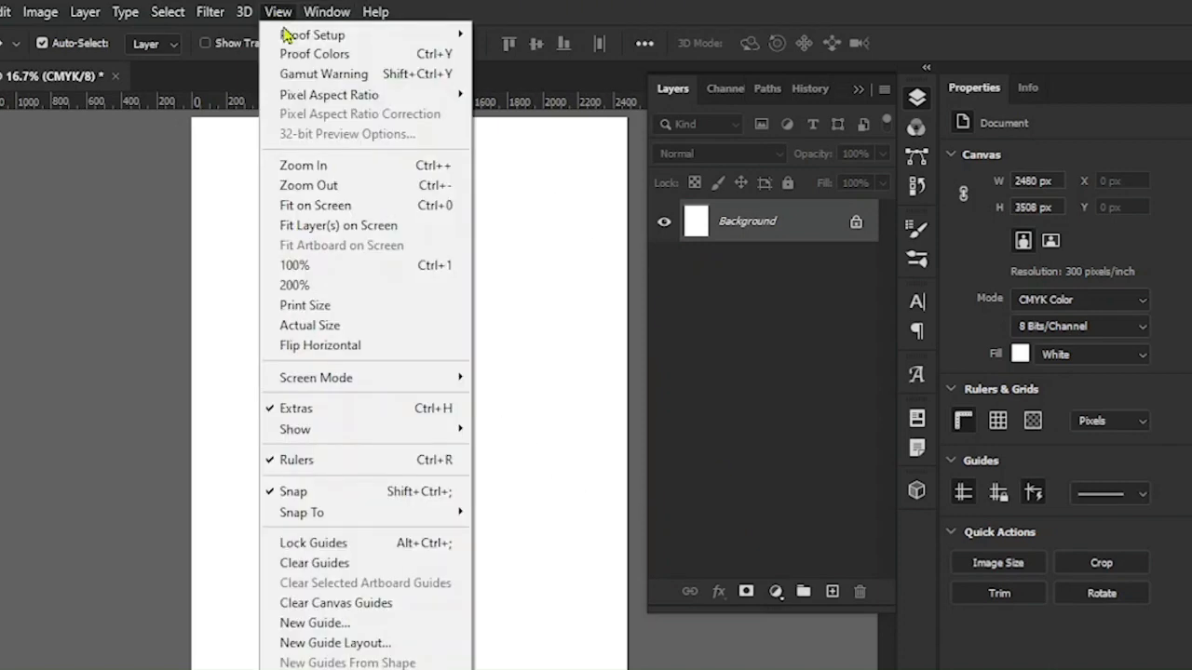
click(337, 630)
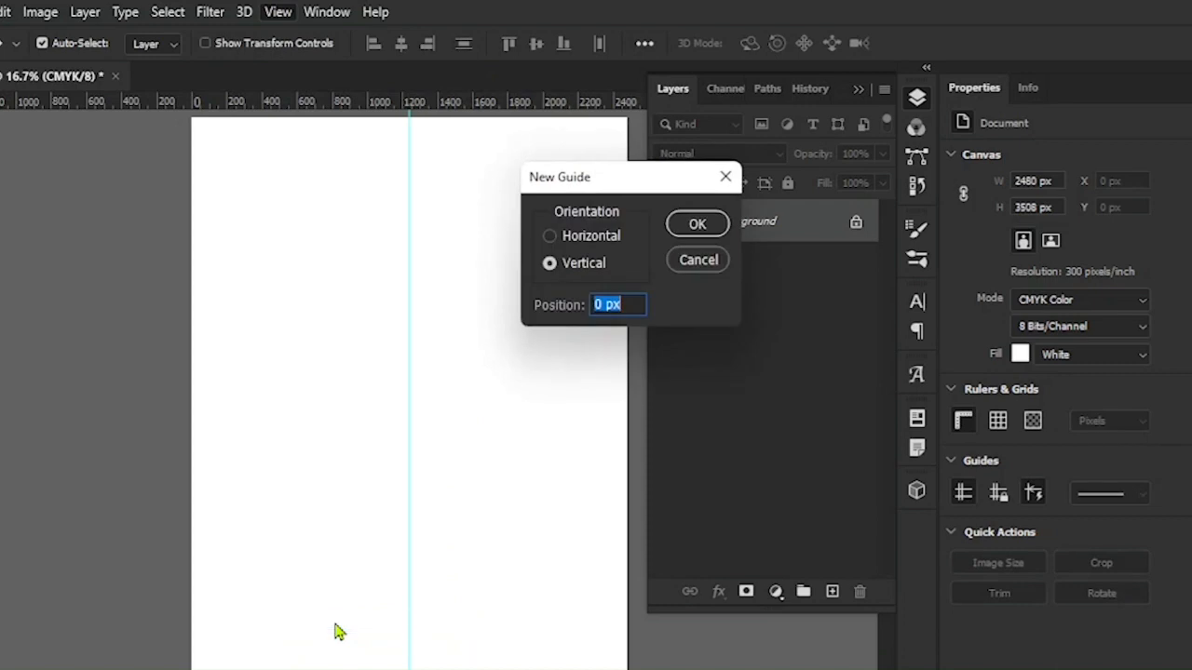
click(549, 236)
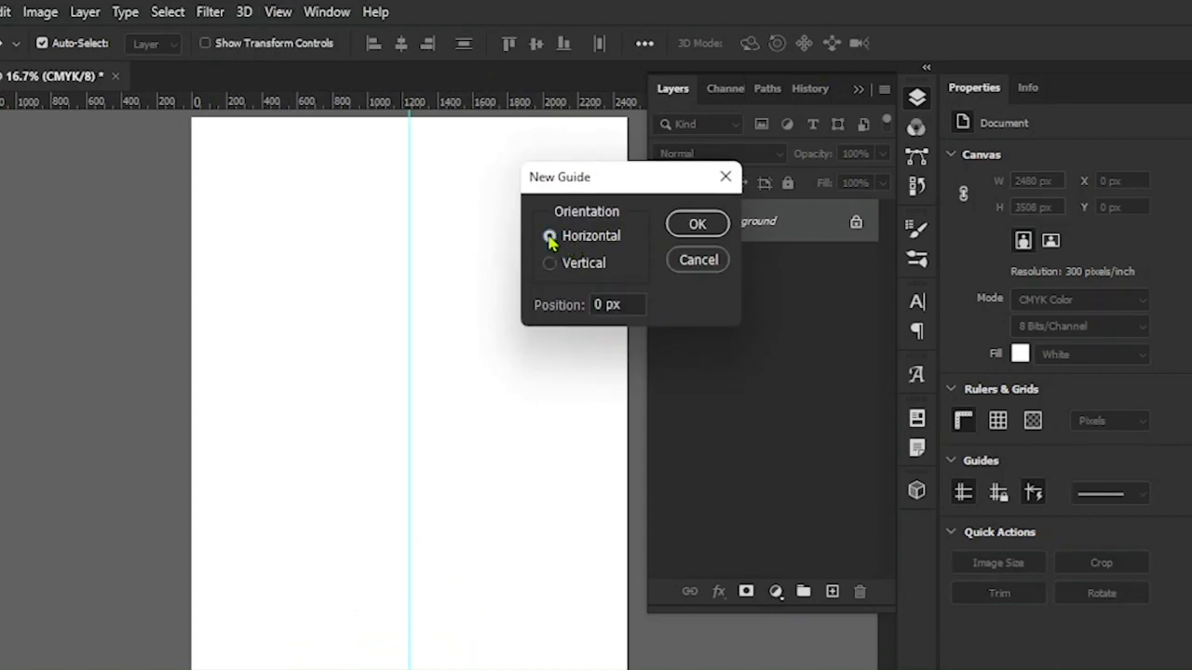
click(605, 305)
key(BackSpace)
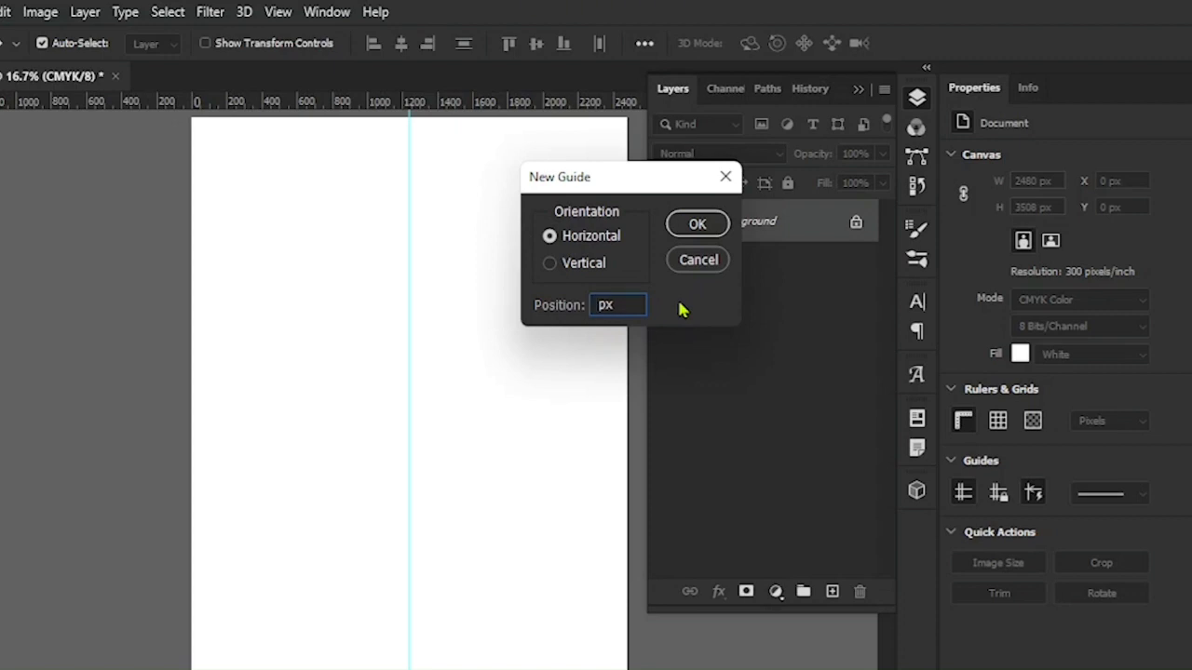
text(640)
click(699, 225)
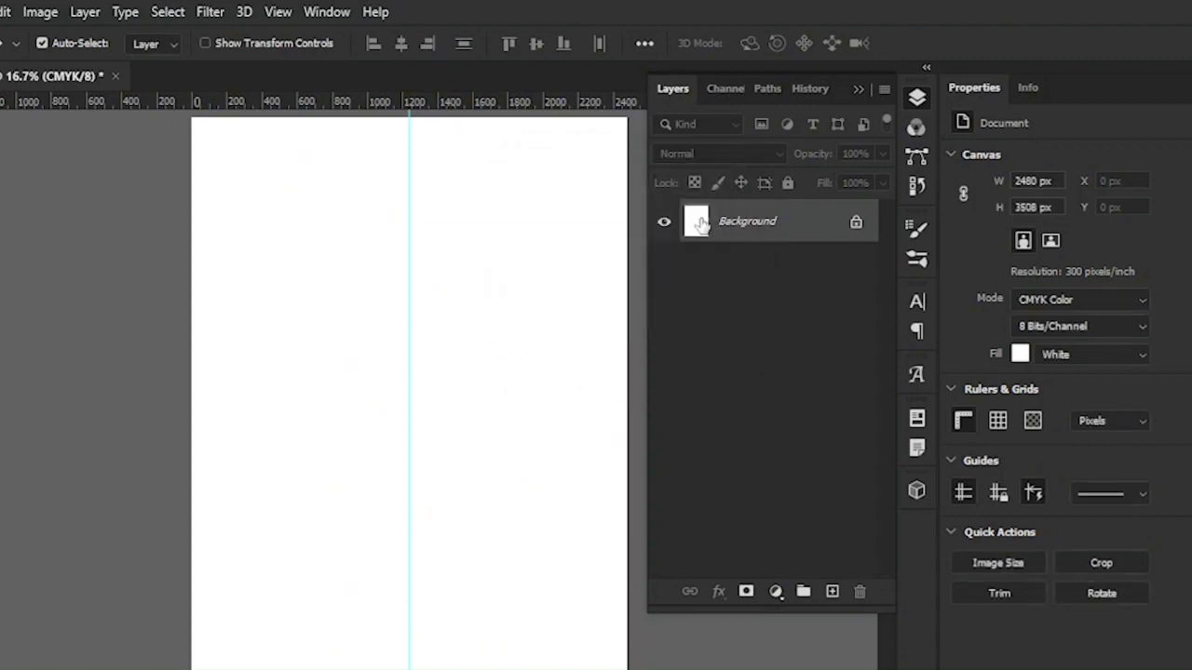
Add a horizontal guide at 1280 px.
click(278, 13)
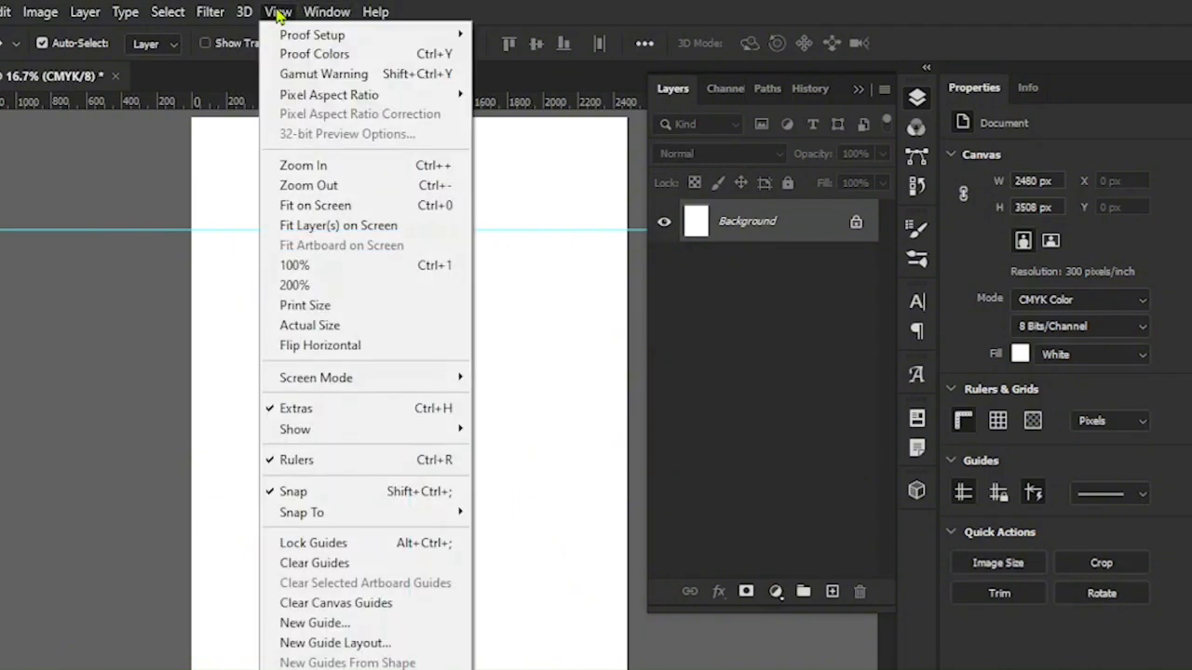
click(335, 631)
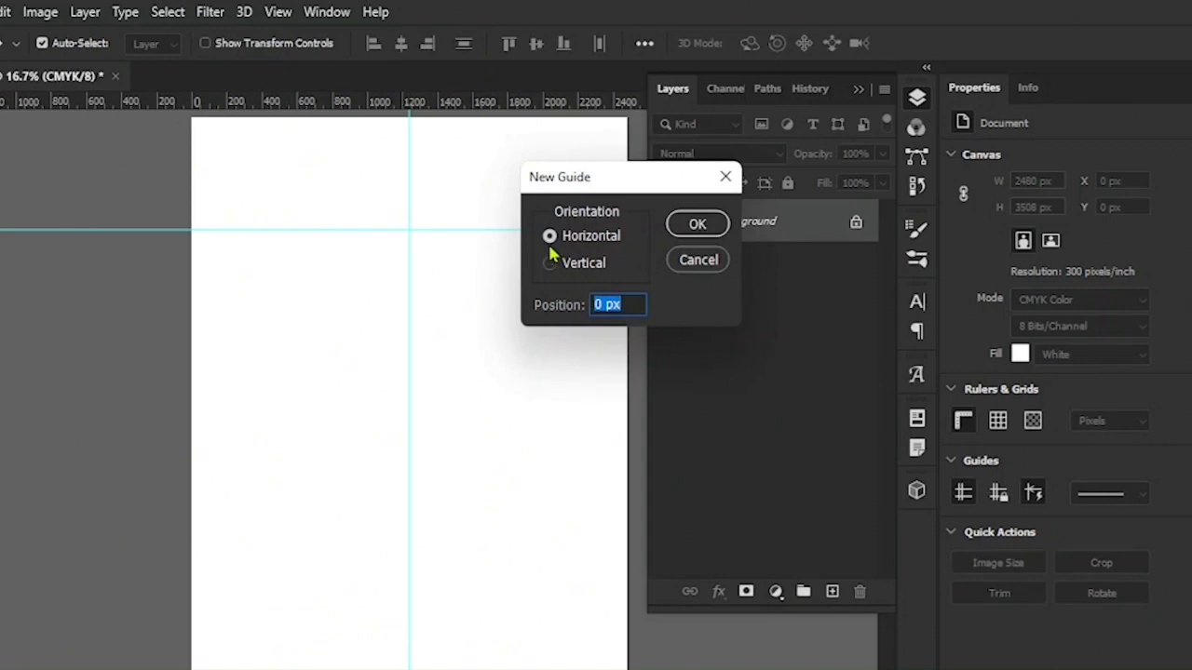
click(606, 304)
text(1280)
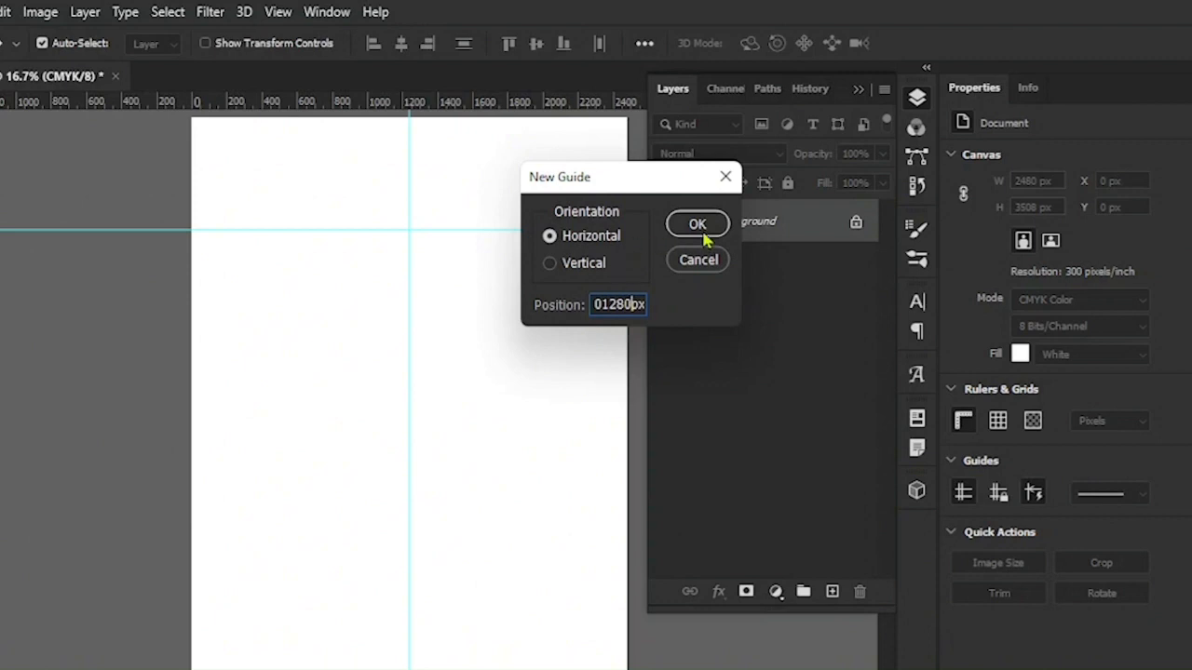
click(601, 304)
key(BackSpace)
click(697, 225)
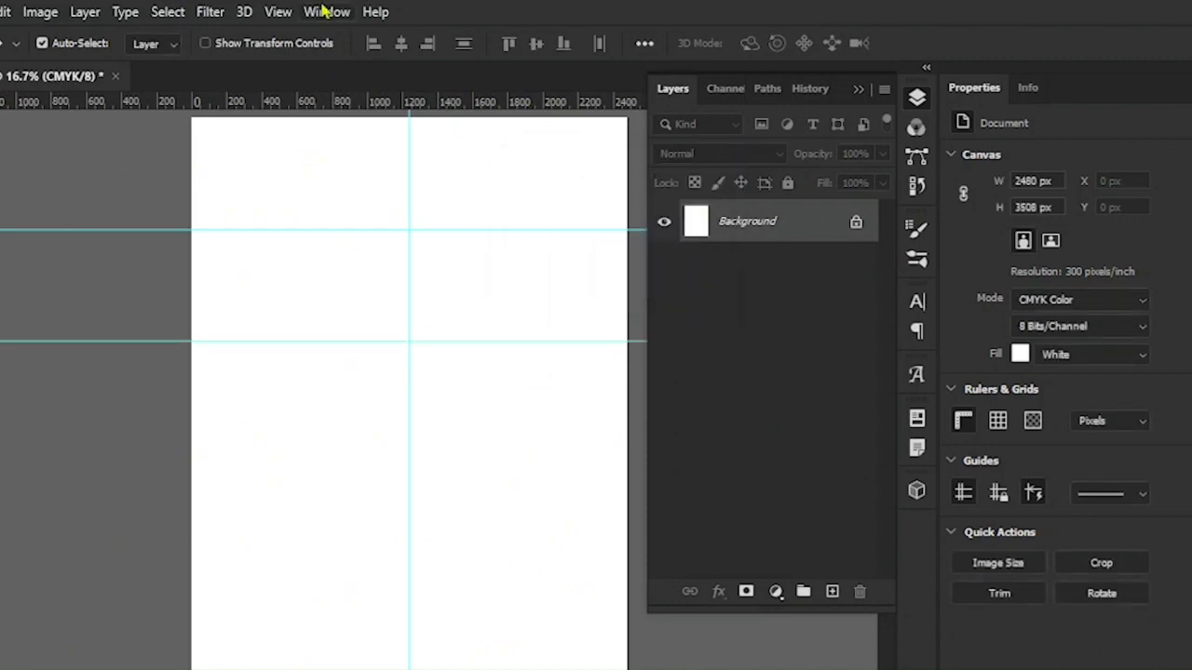
Add another horizontal guide at 1920 px.
click(277, 12)
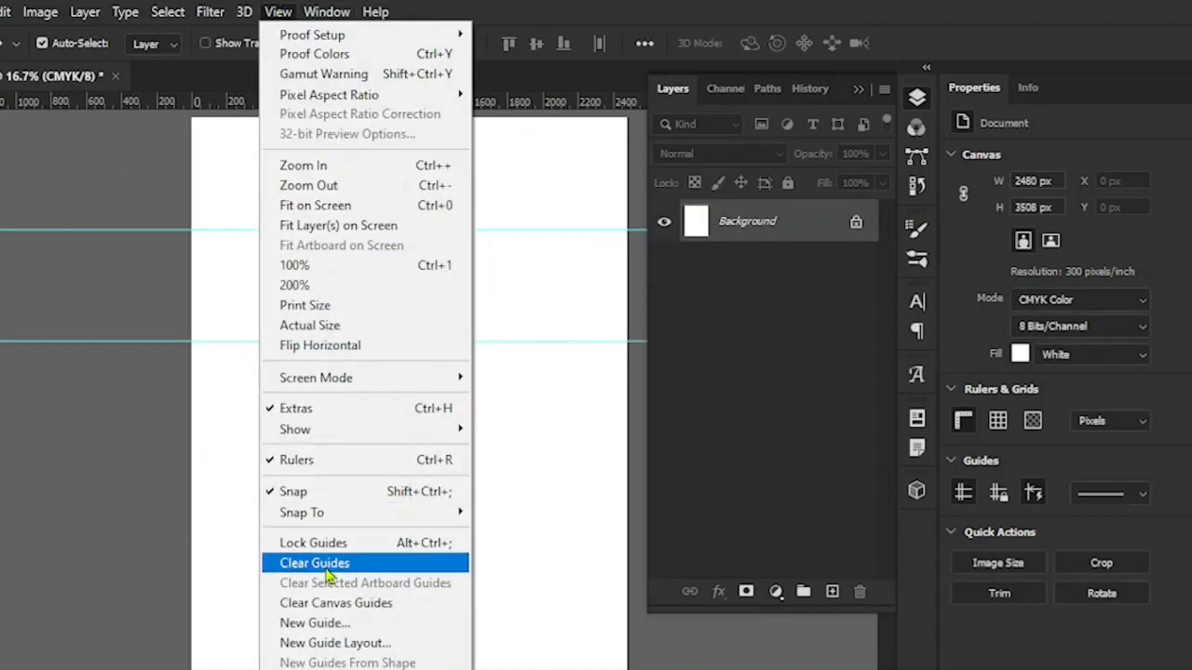
click(340, 623)
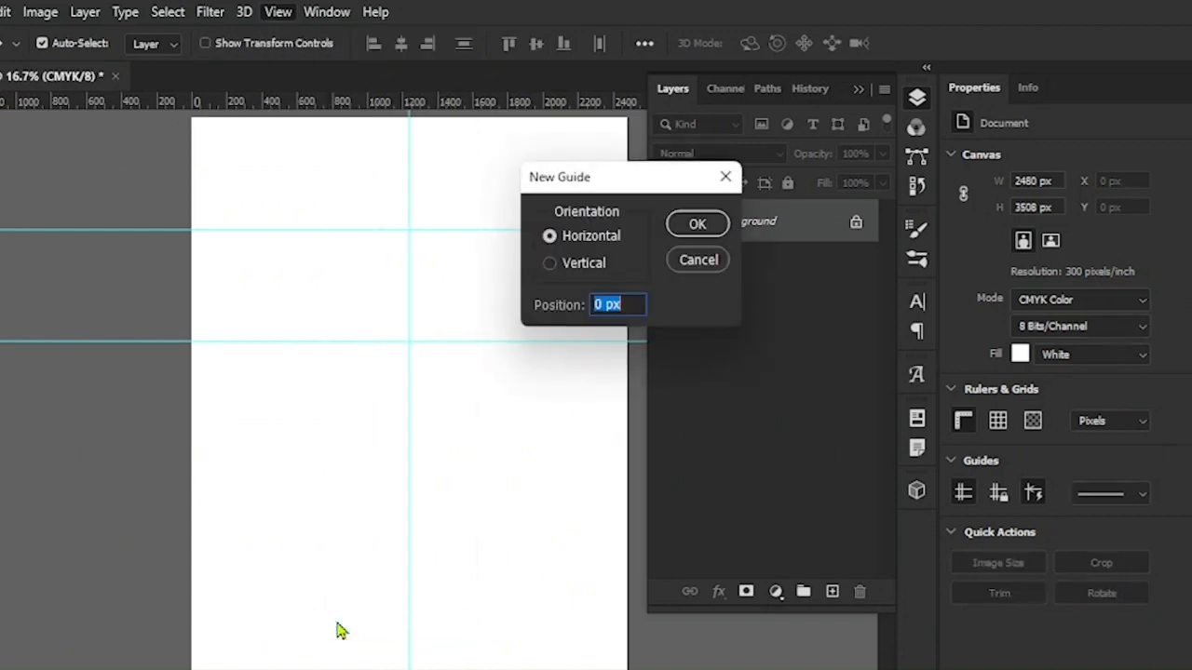
click(607, 304)
key(BackSpace)
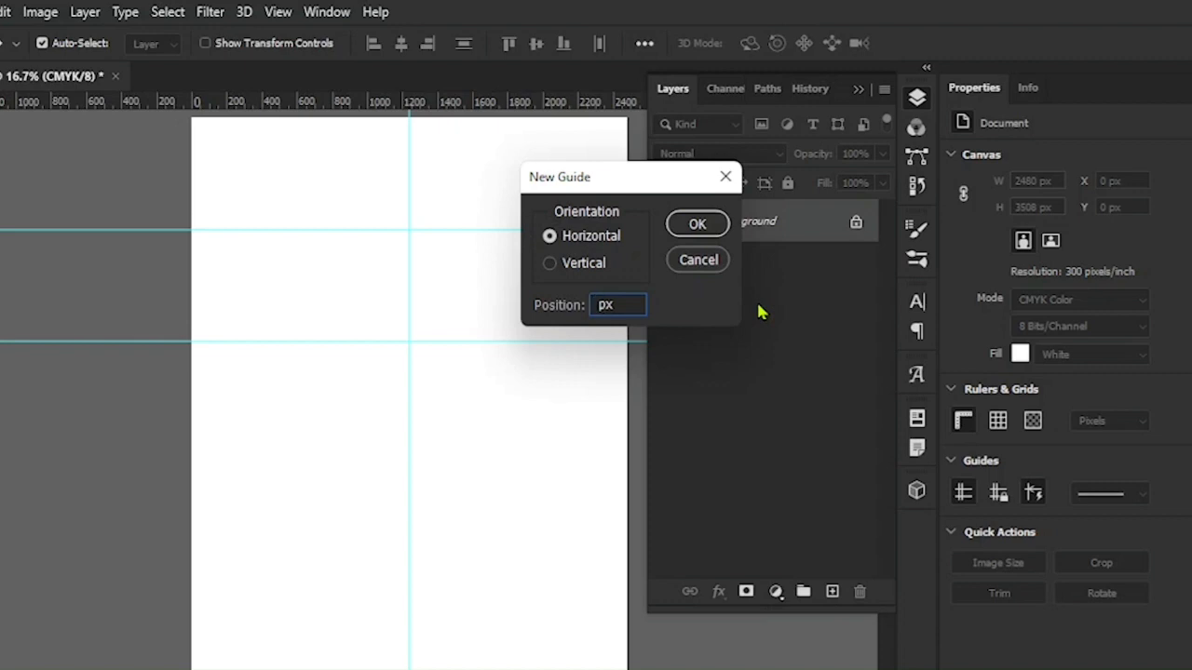
text(1920)
click(698, 228)
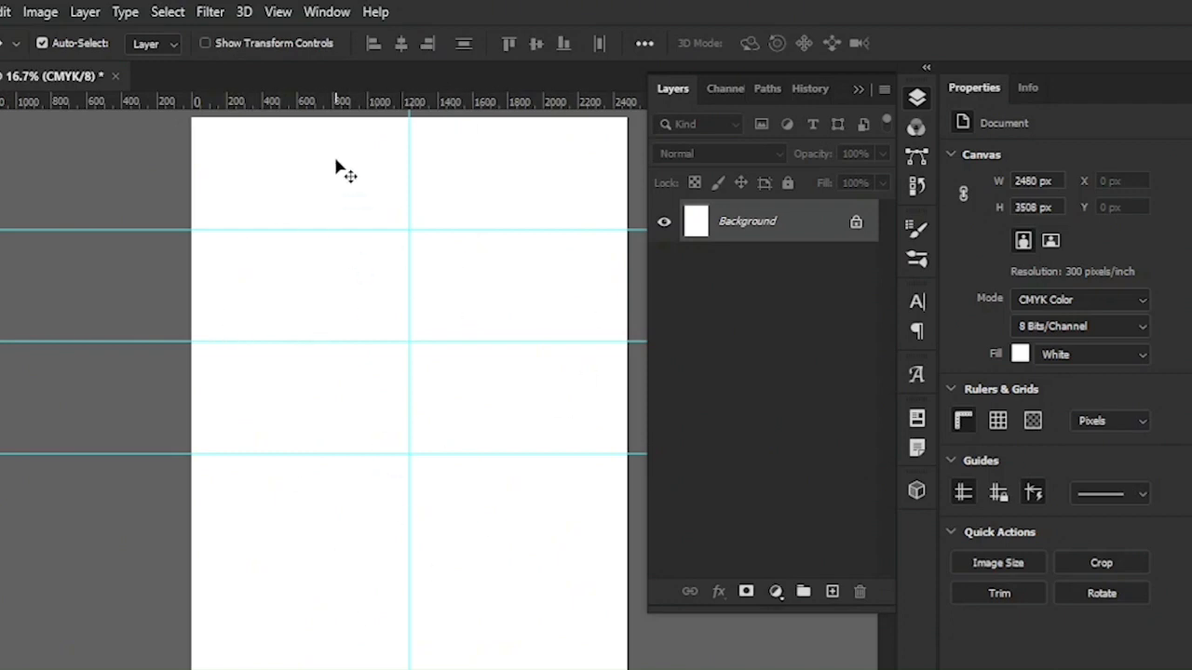
Add a horizontal guide at 2560 px.
click(277, 12)
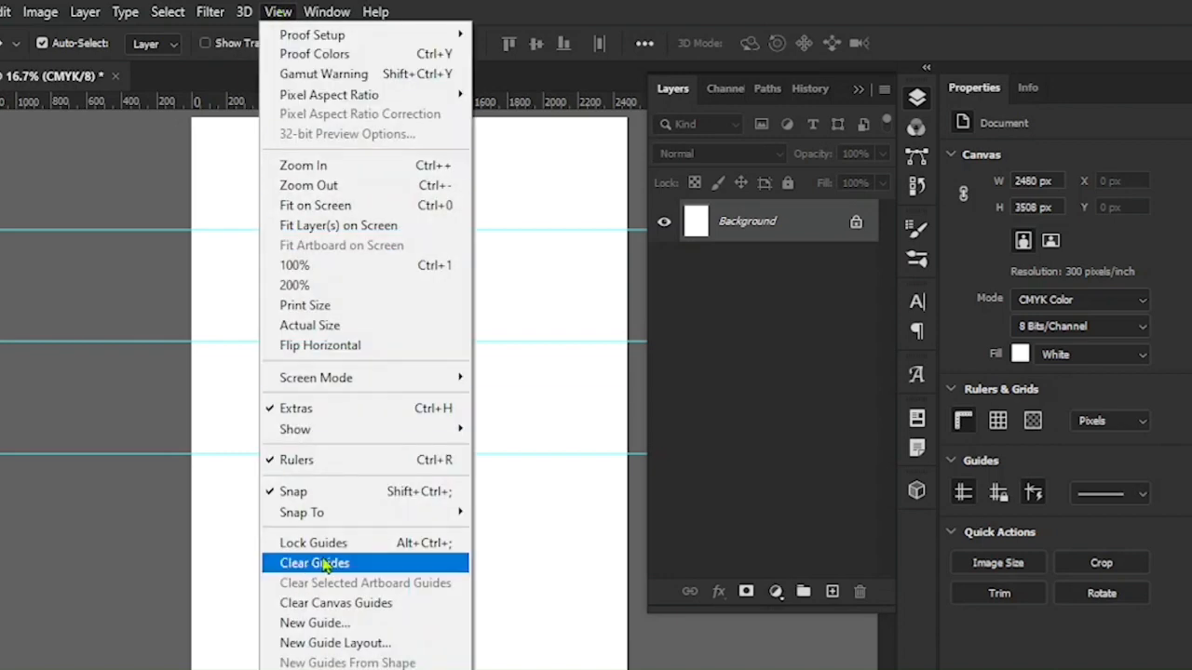
click(349, 626)
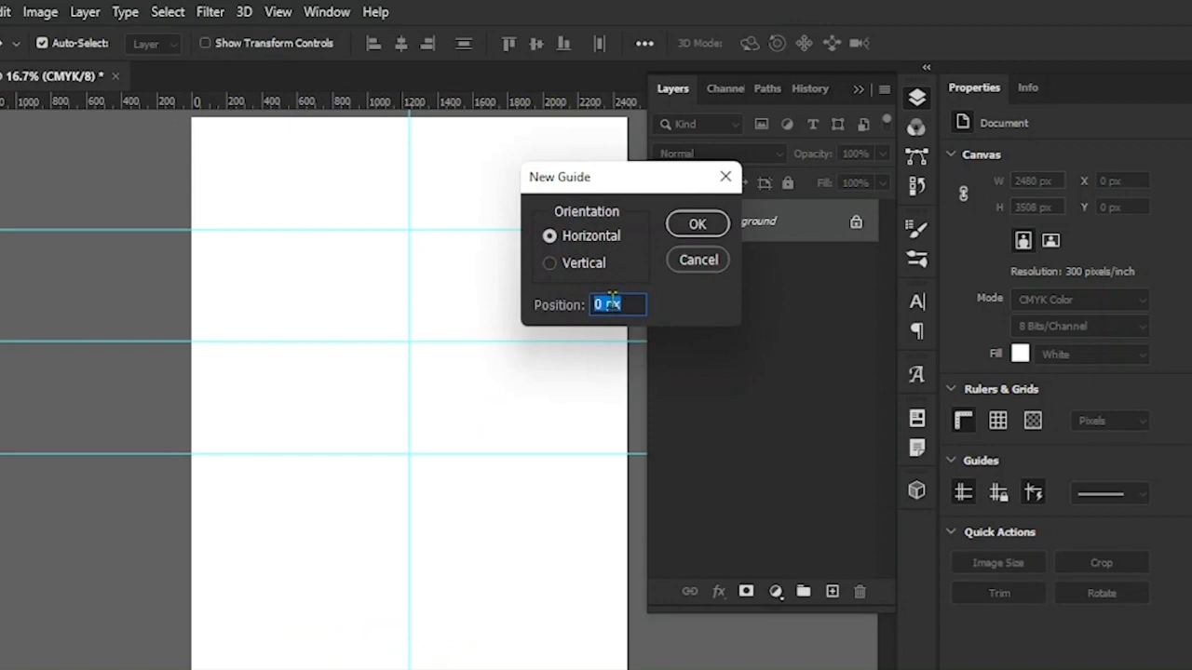
click(604, 304)
key(BackSpace)
text(2560)
click(689, 224)
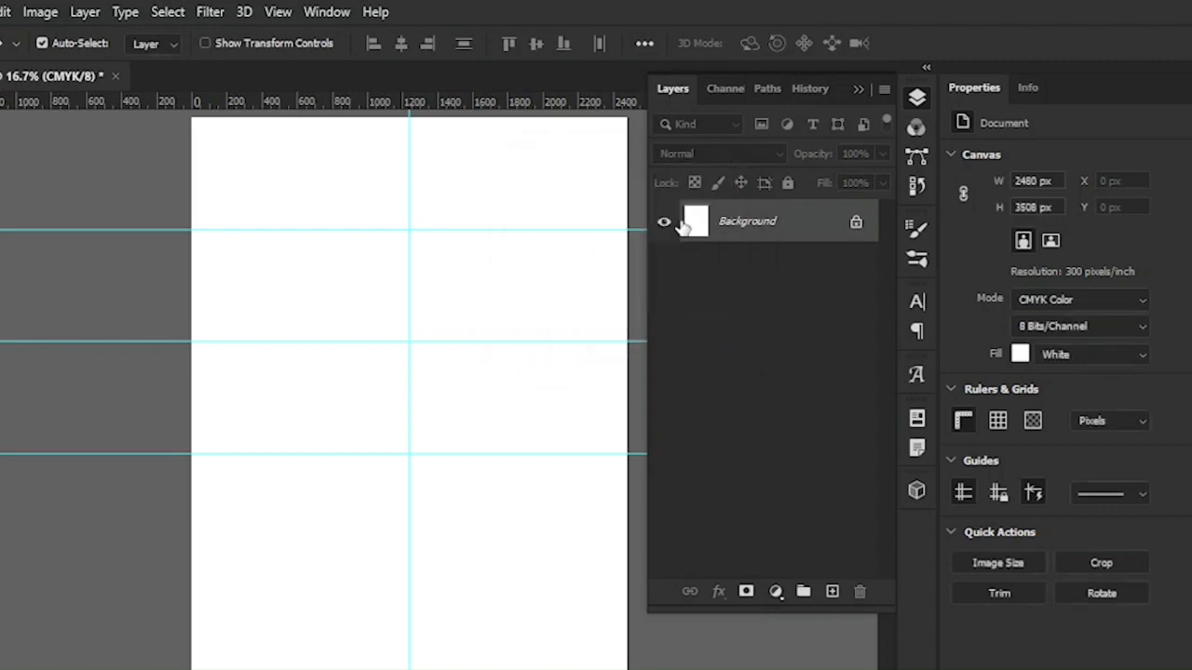
Add a final horizontal guide at 3200 px and collapse the Layers panel.
click(277, 12)
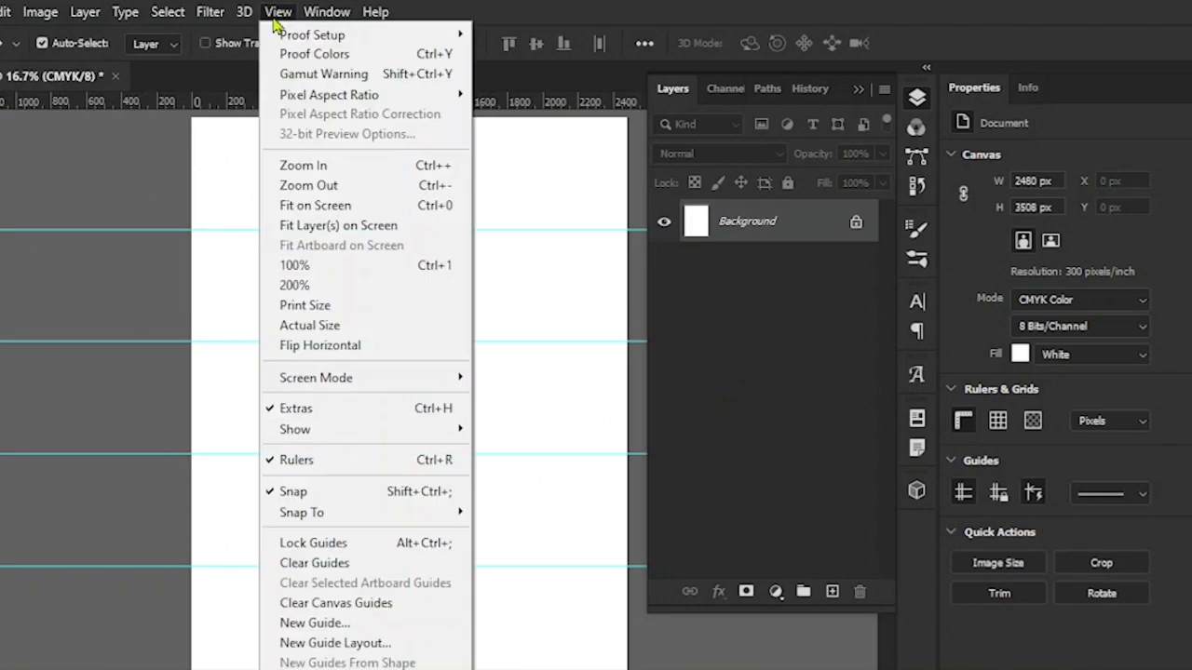
click(337, 629)
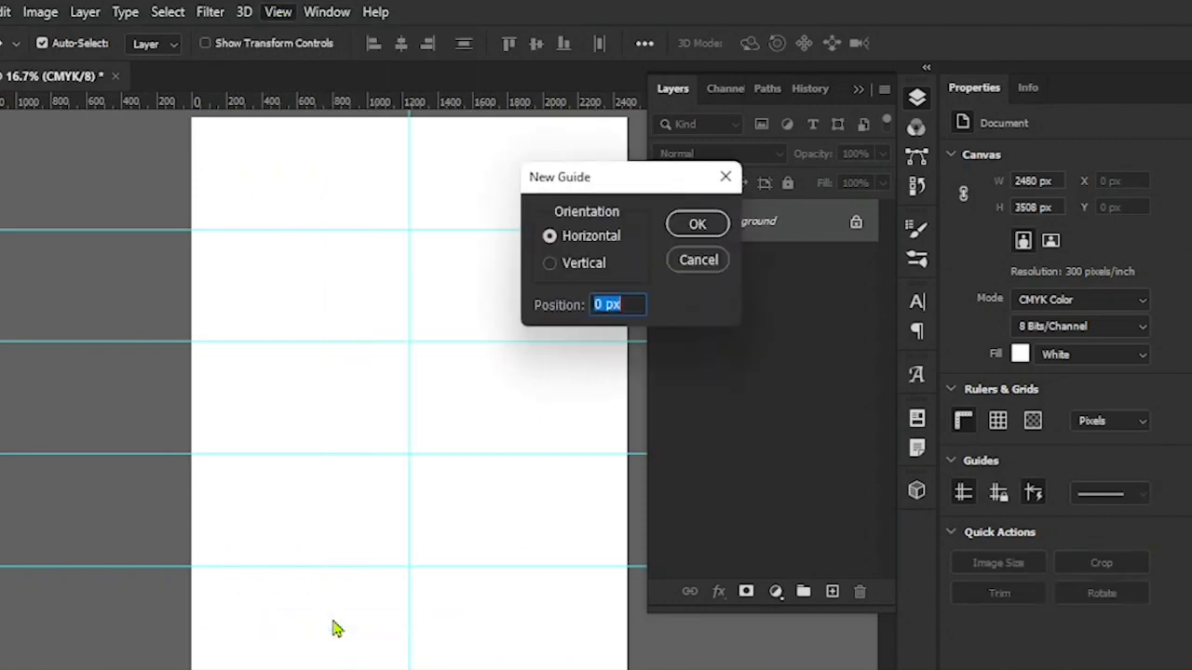
click(598, 305)
key(BackSpace)
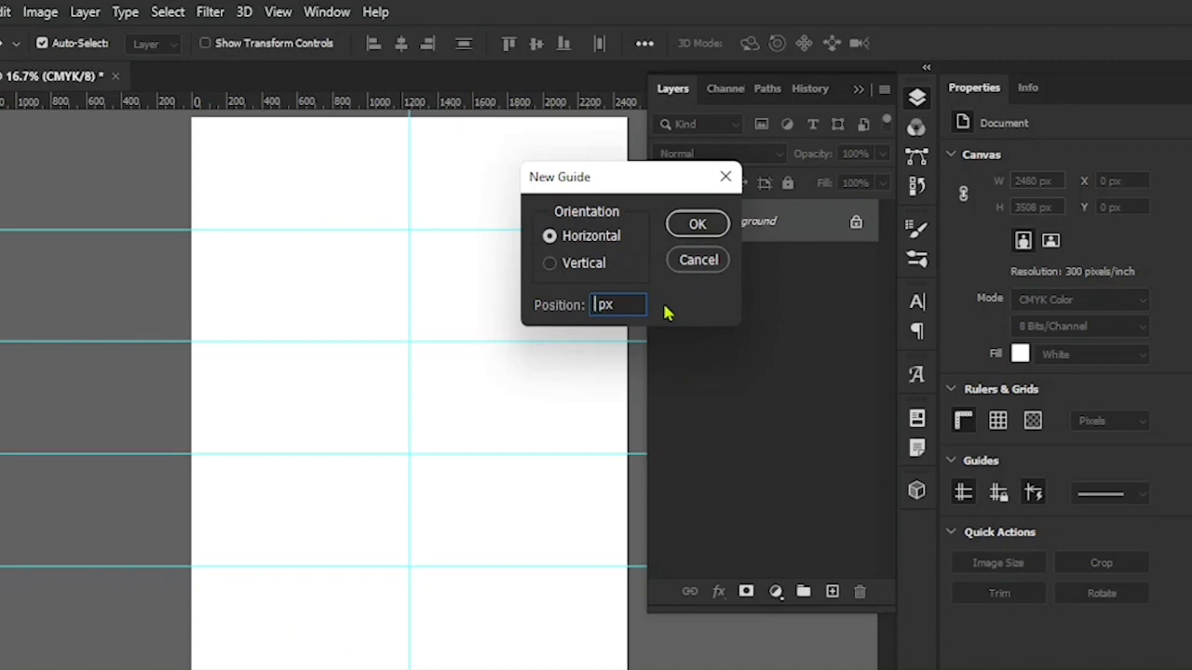
text(3200)
click(699, 224)
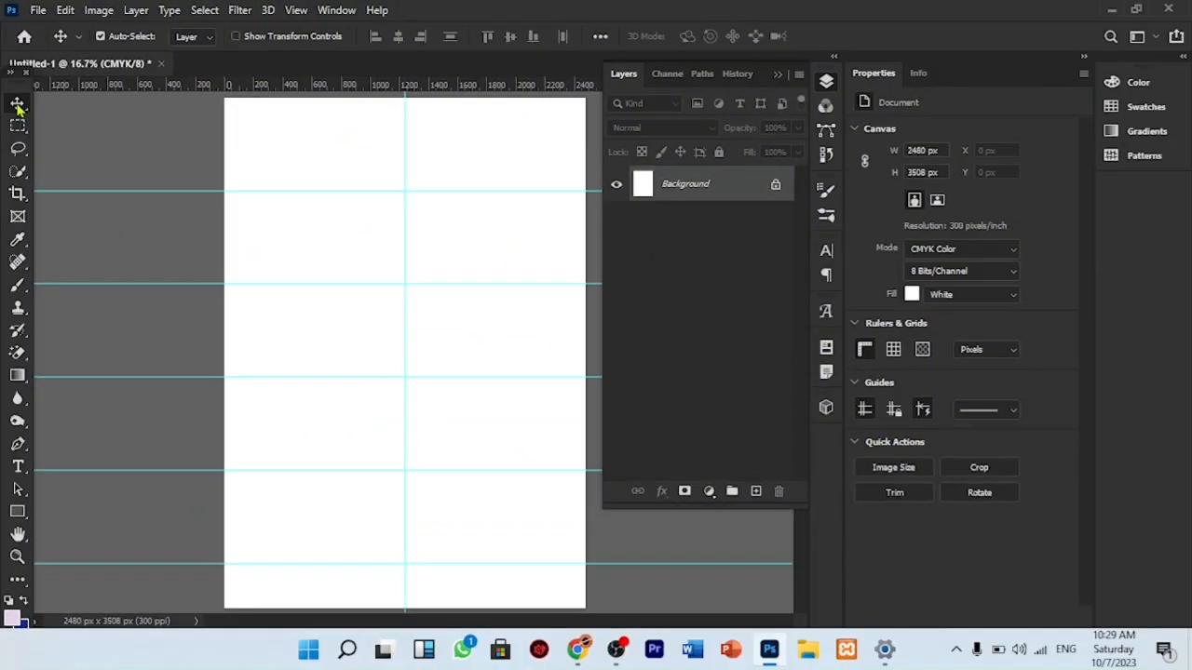
click(777, 74)
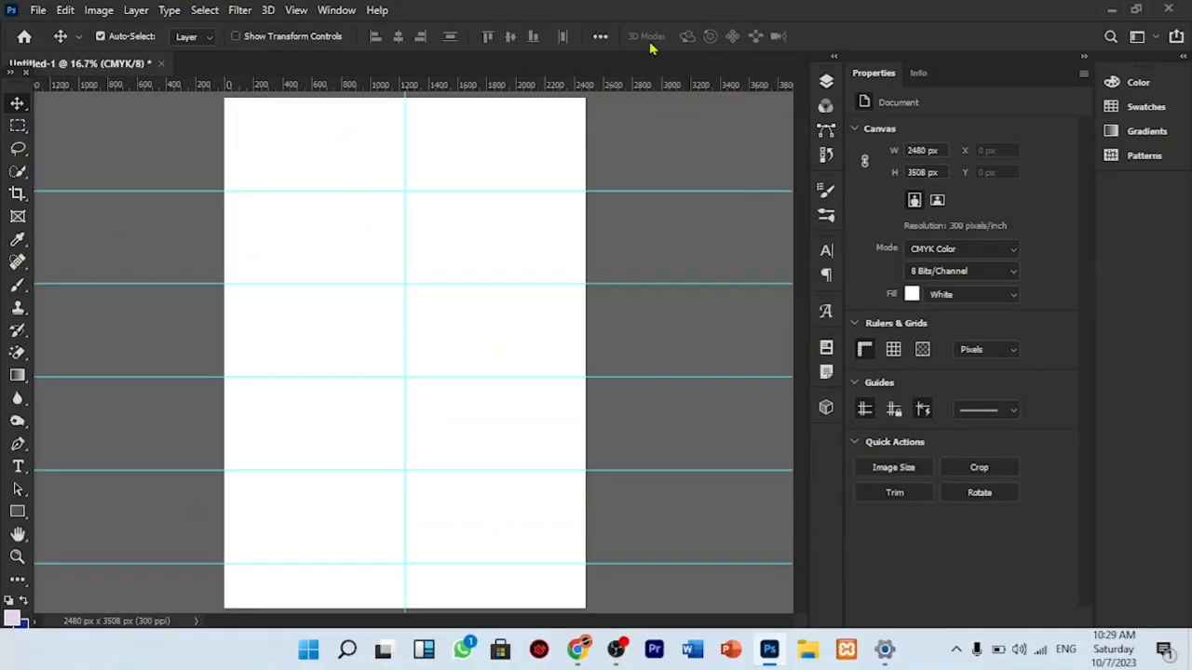
Show and hide the Layers panel again, then bring up the File menu.
click(825, 83)
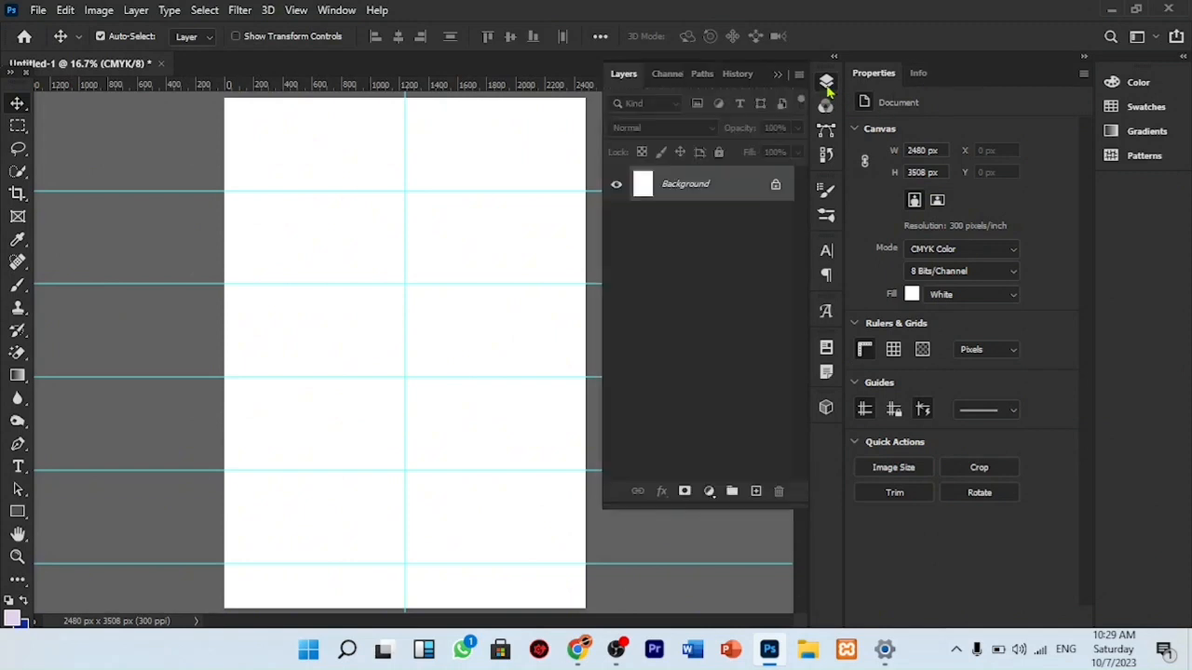
click(826, 84)
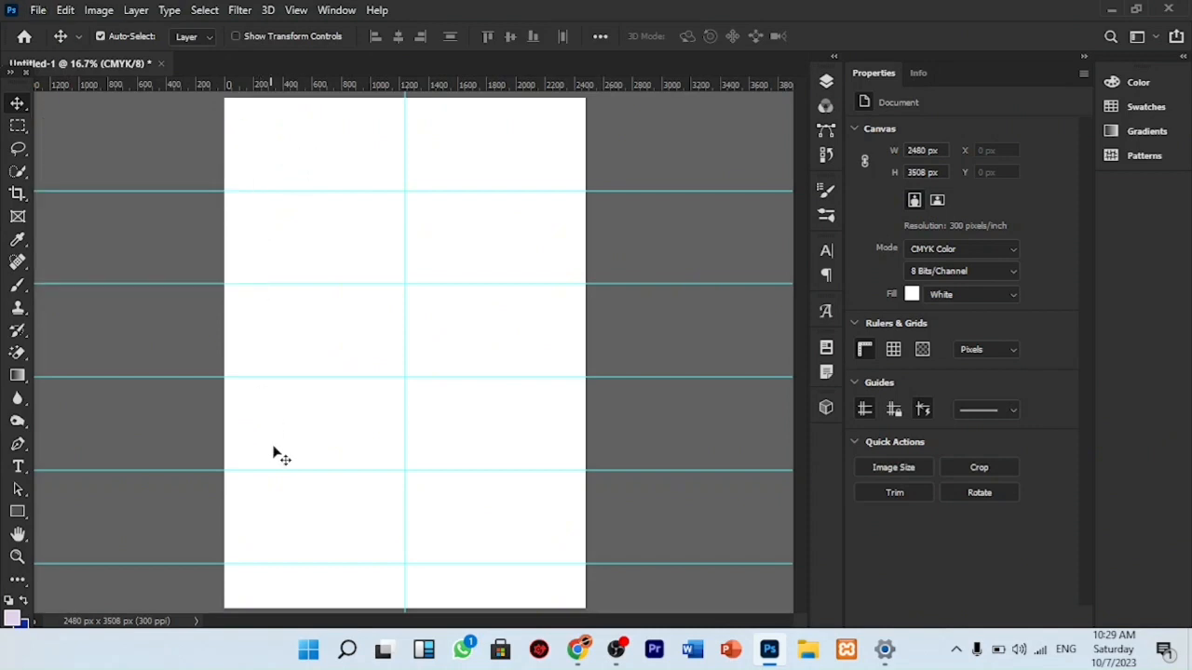
key(alt+f)
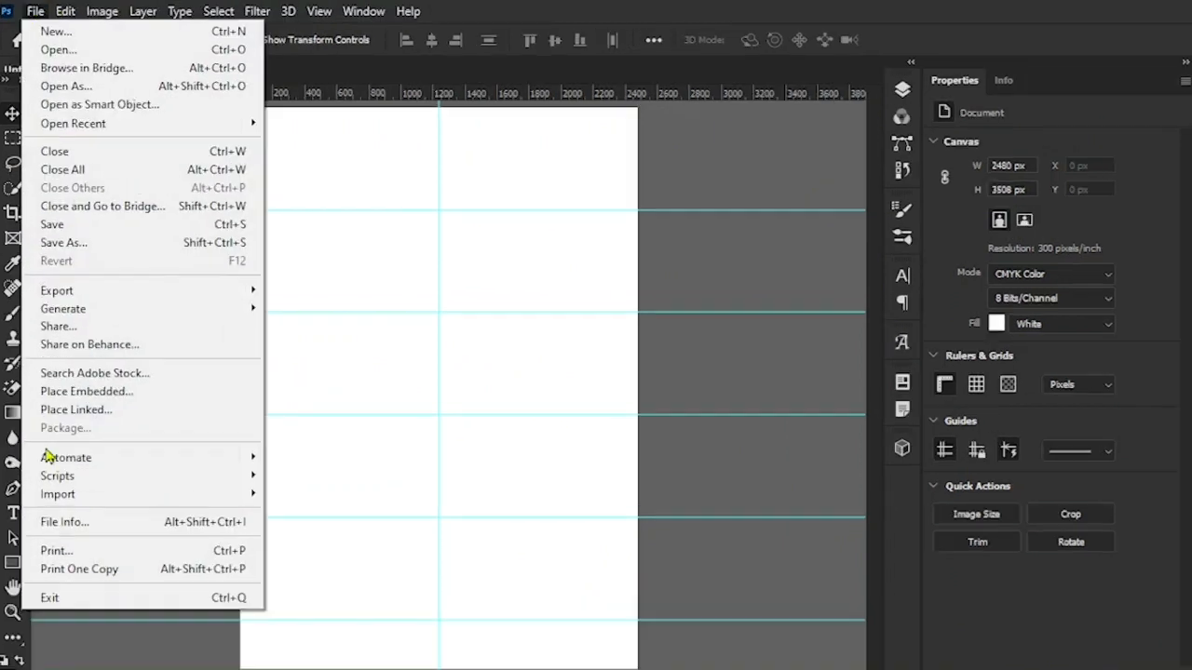
Open MY ID CARD.jpg from the EVERYTHING folder as its own 309 × 600 px document.
click(105, 51)
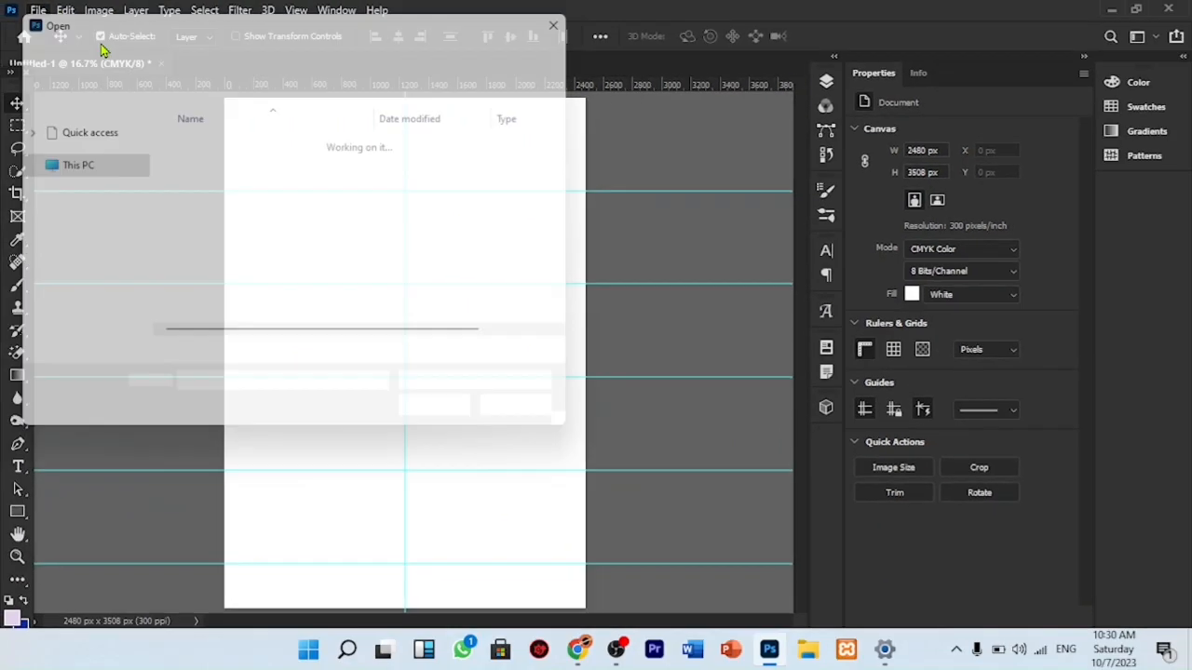
scroll(302, 231, down, 4)
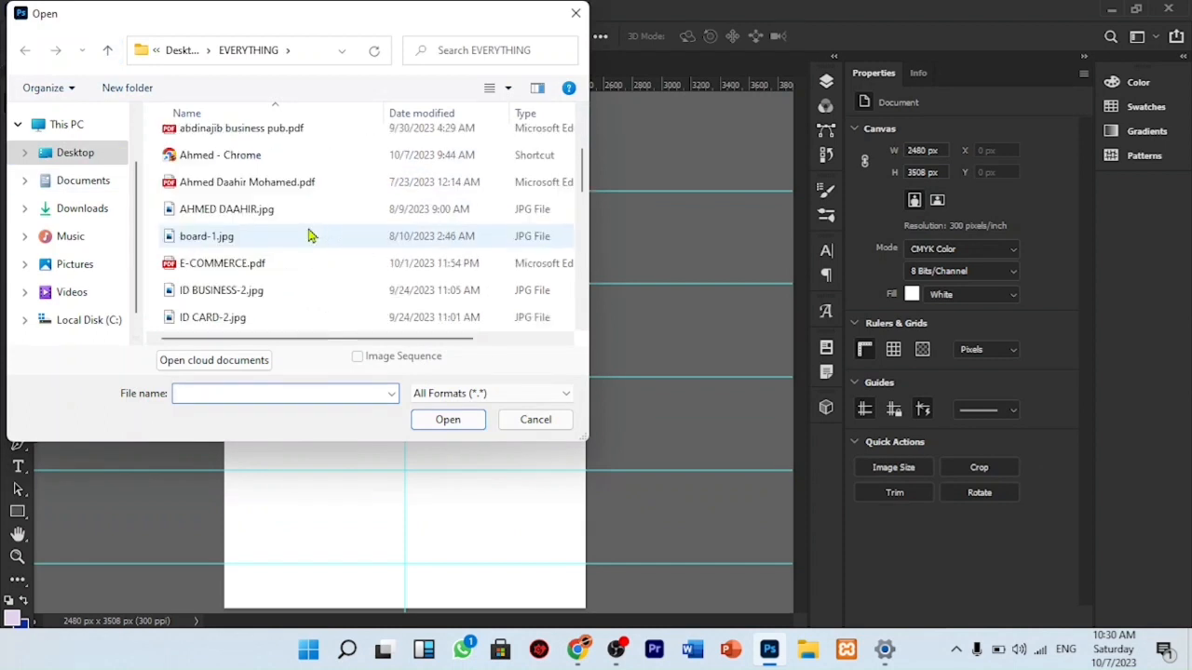
scroll(288, 233, down, 1)
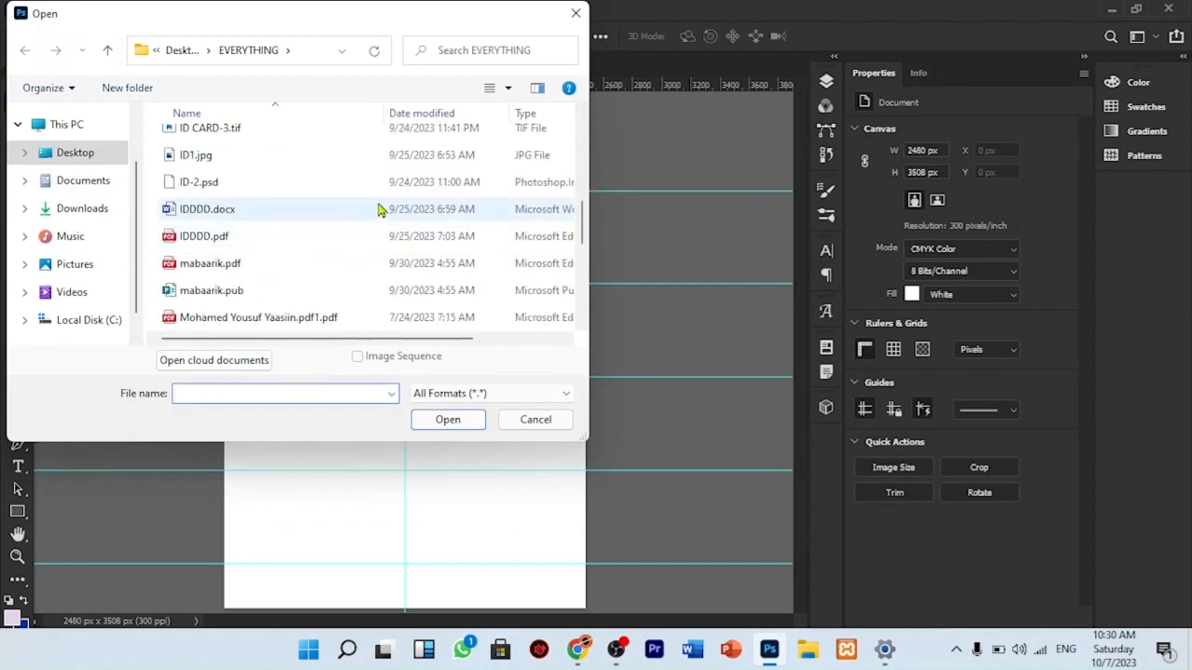
scroll(379, 210, down, 3)
scroll(379, 211, down, 1)
scroll(384, 211, up, 4)
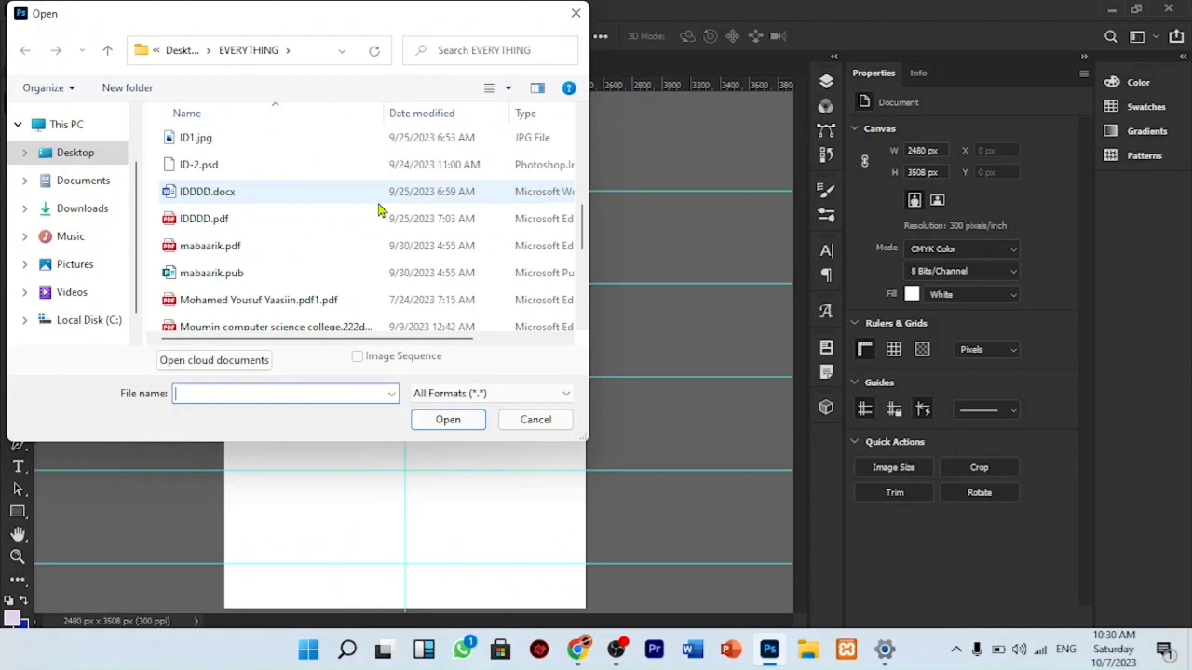
scroll(382, 211, down, 1)
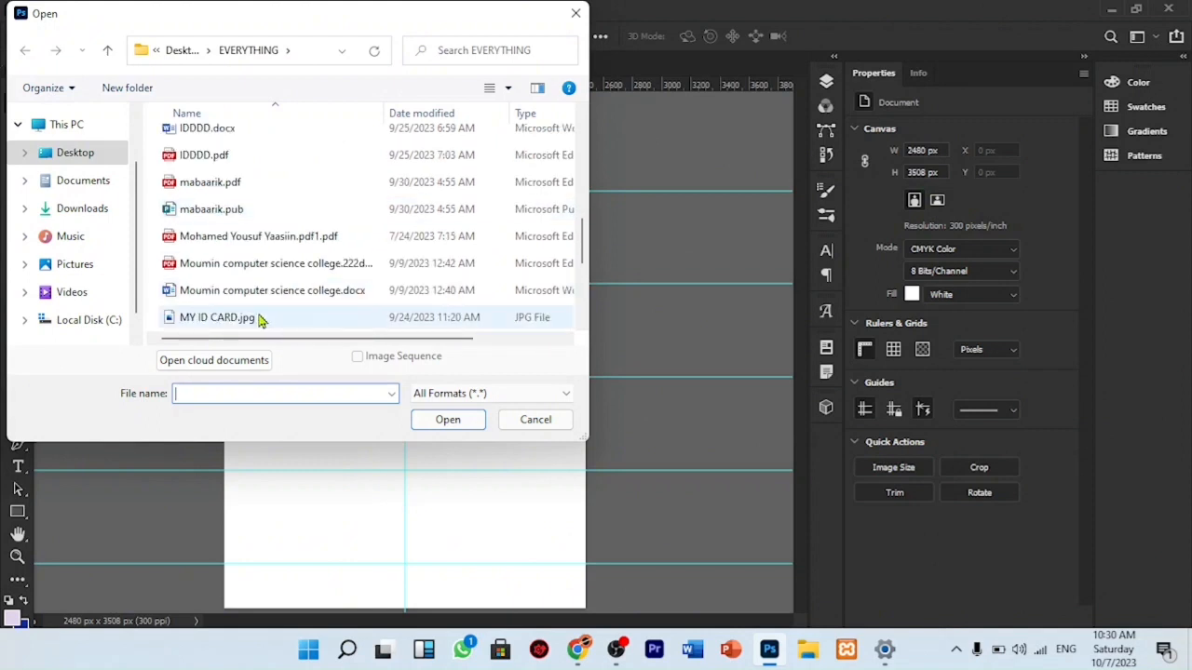
click(218, 317)
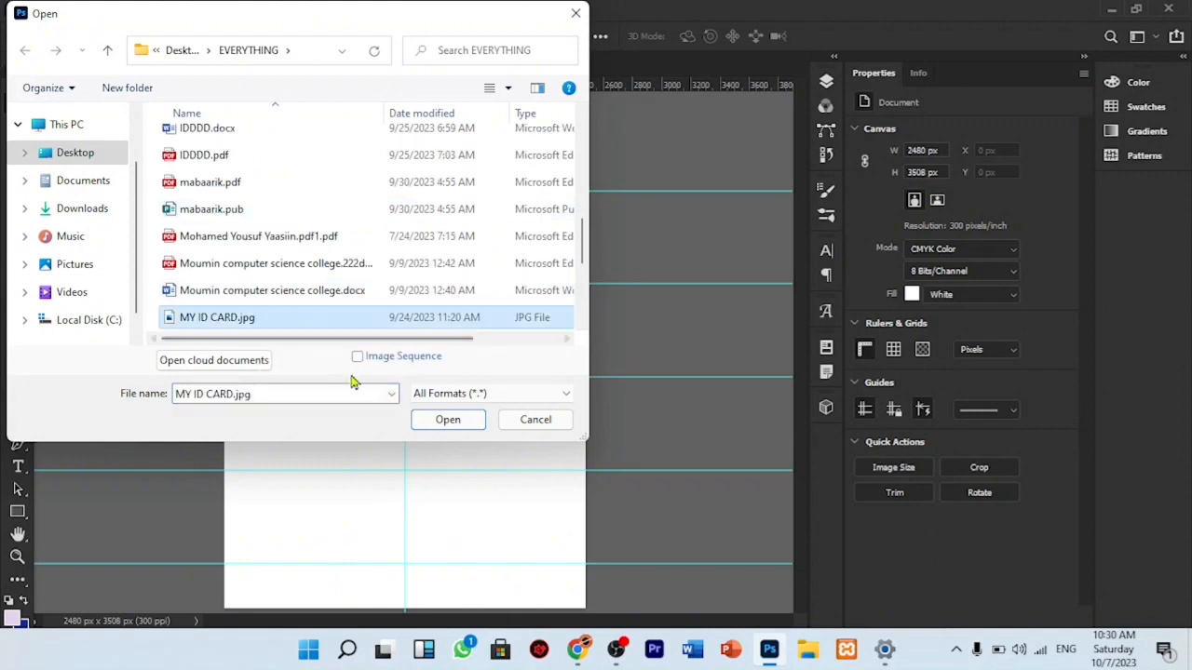
click(436, 420)
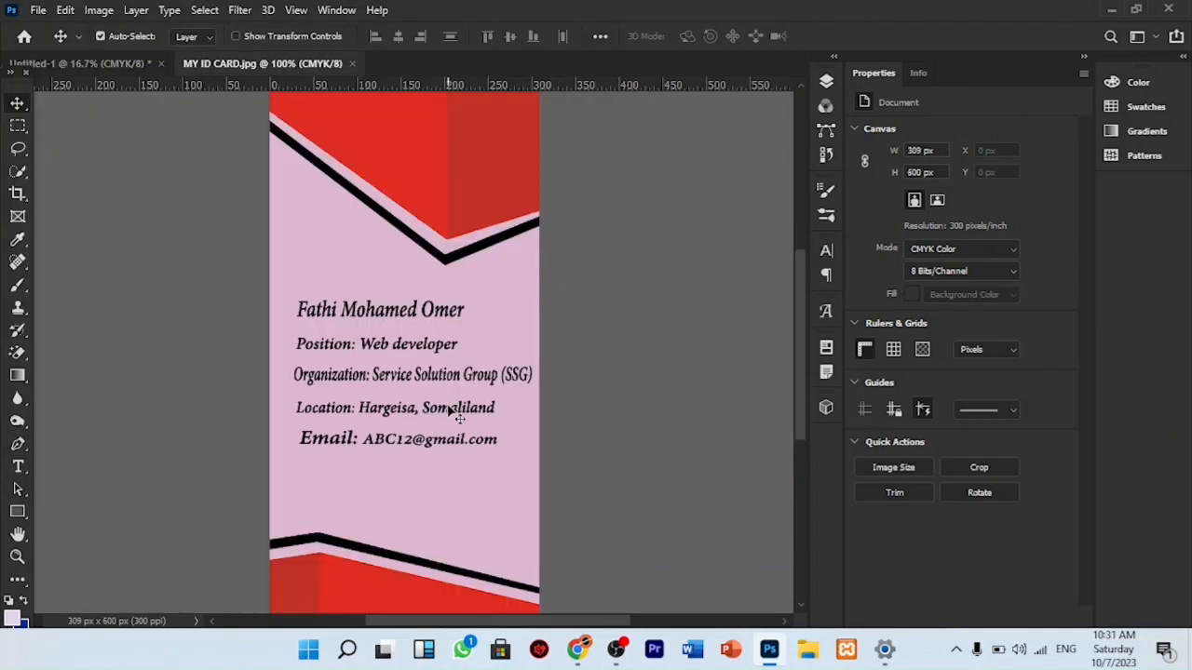
Drag the ID card image onto the Untitled-1 A4 page, creating Layer 1.
drag(450, 410, 110, 71)
drag(200, 120, 354, 318)
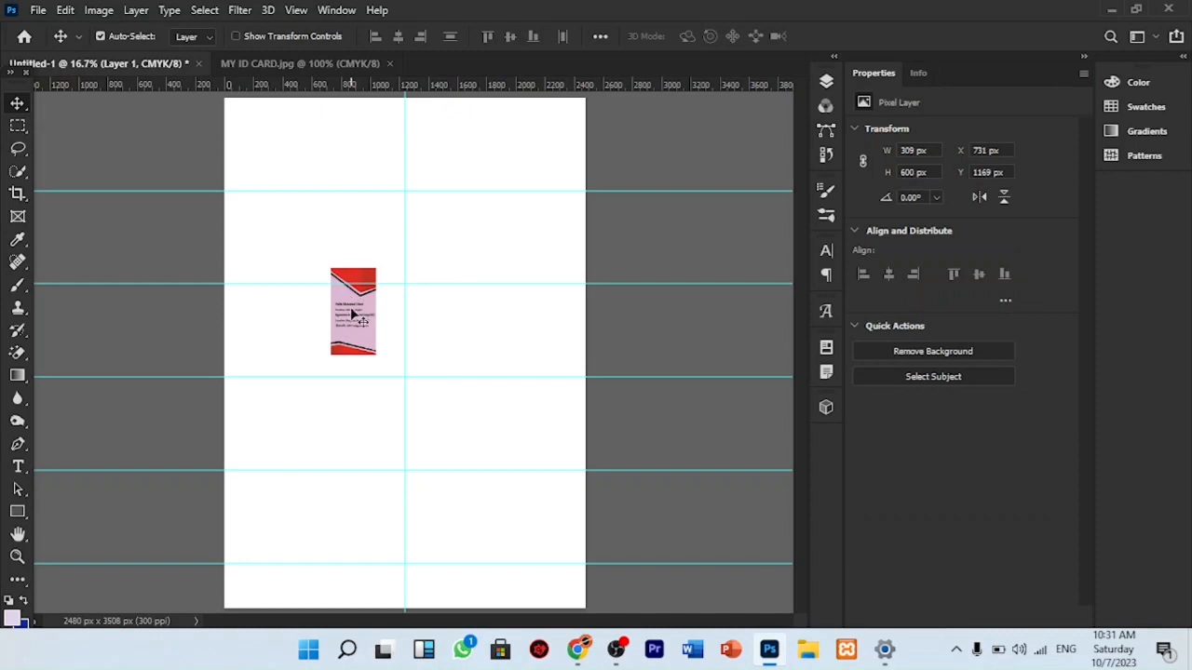
Rotate the ID card to landscape and scale it to 1137 × 587 px to fill the top-left guide cell.
key(ctrl+t)
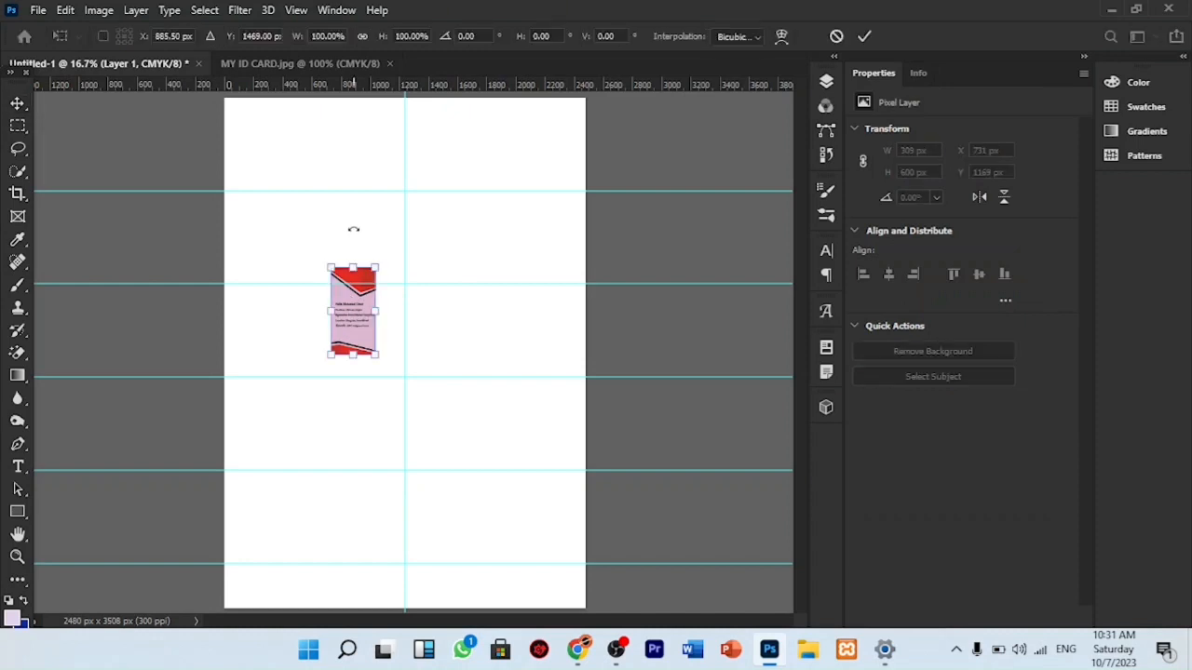
drag(352, 239, 463, 312)
drag(395, 336, 504, 392)
drag(459, 347, 374, 341)
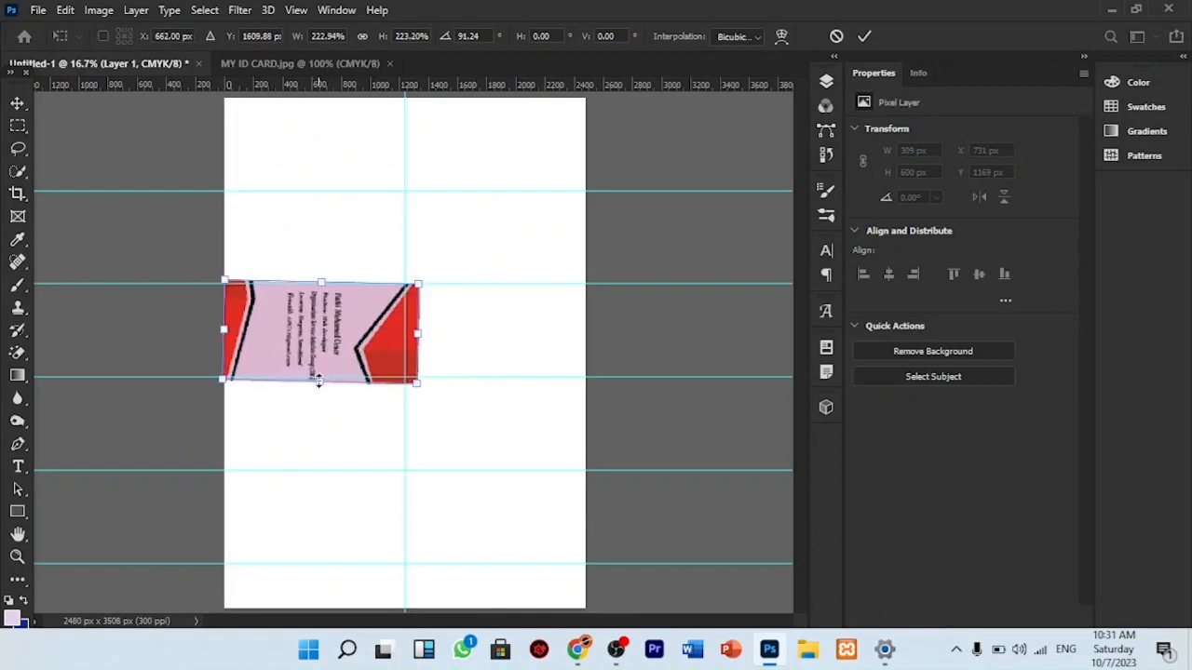
drag(318, 381, 314, 161)
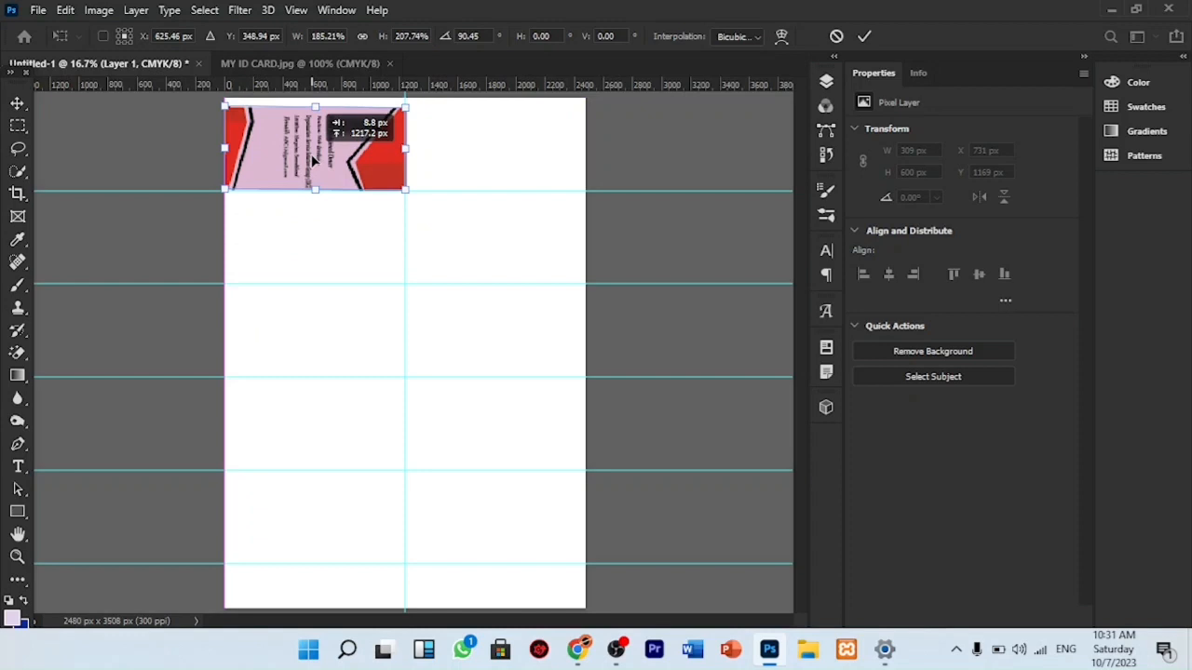
drag(225, 146, 237, 144)
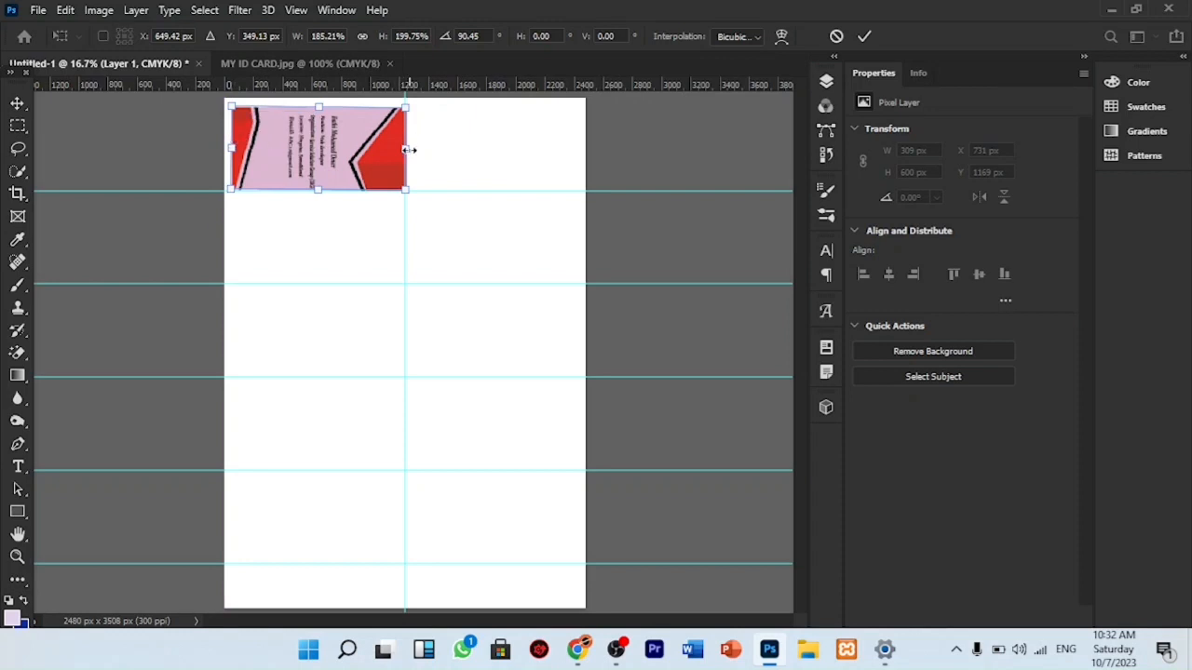
drag(320, 191, 319, 184)
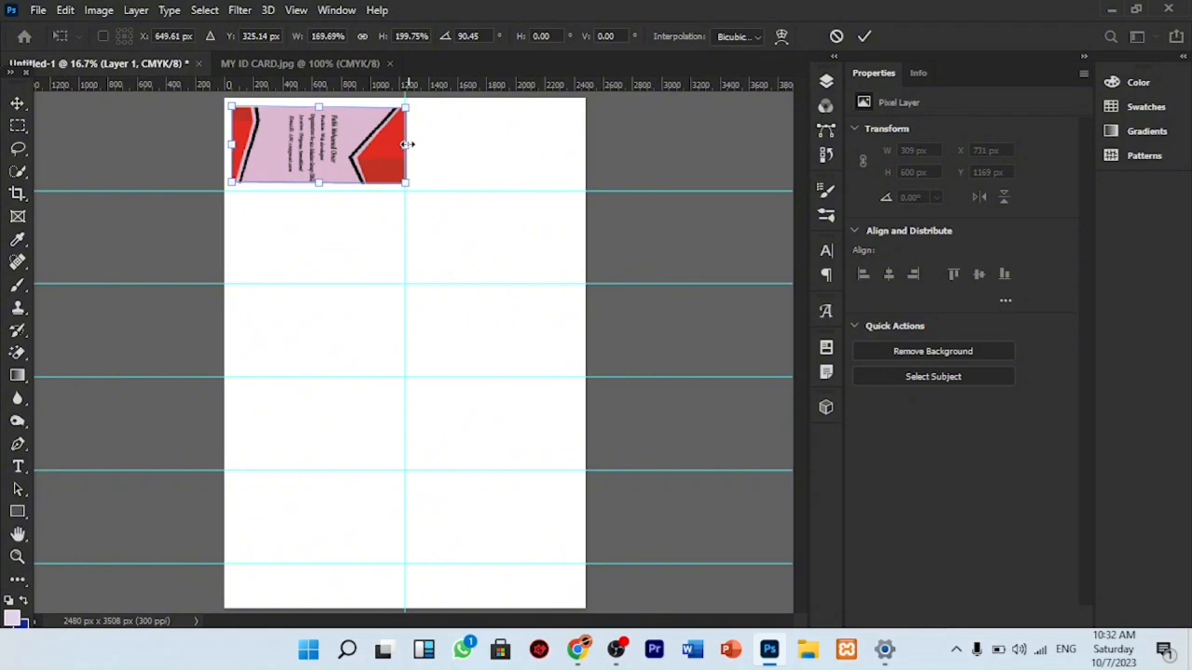
drag(407, 145, 399, 144)
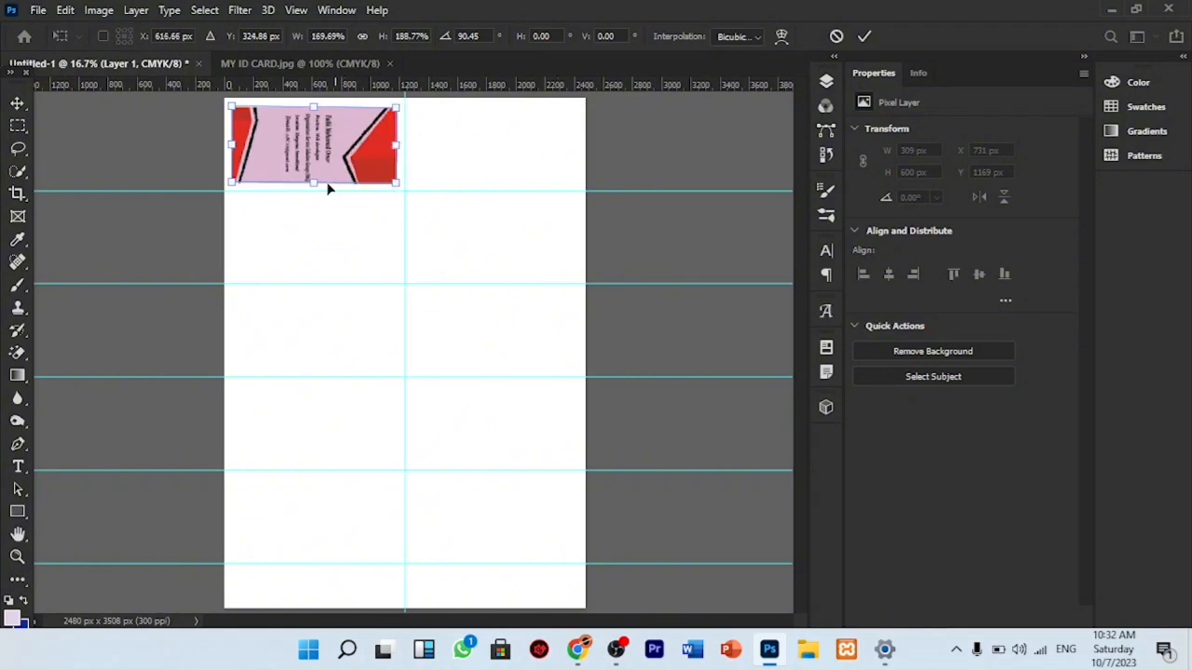
drag(314, 183, 313, 187)
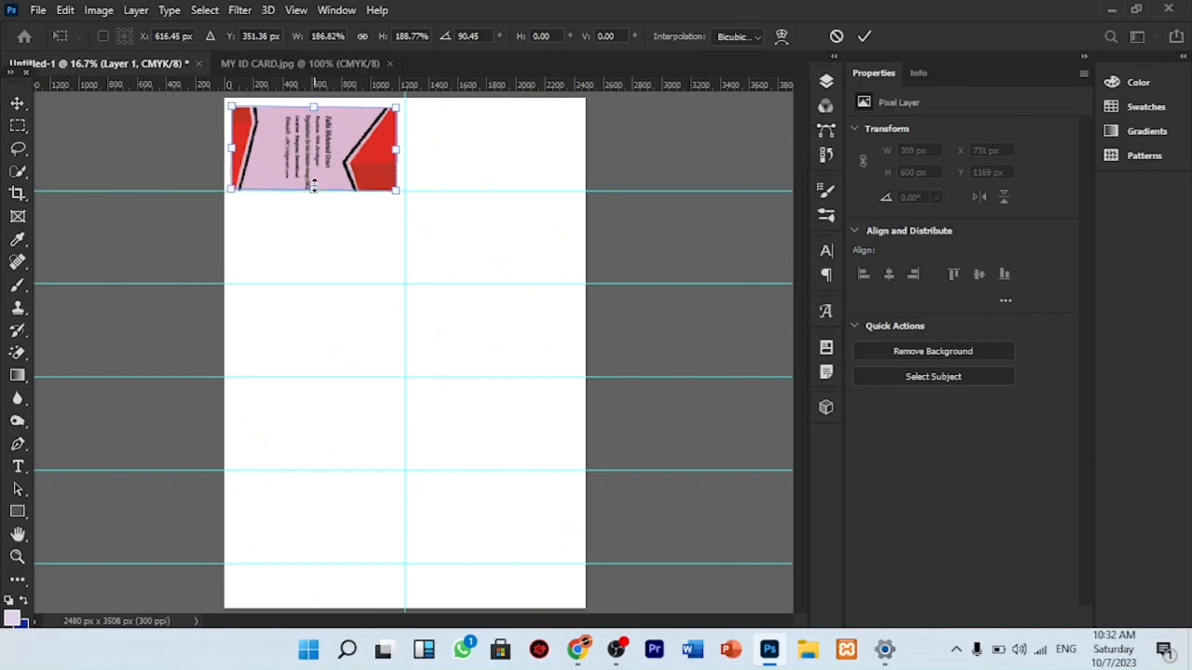
click(17, 103)
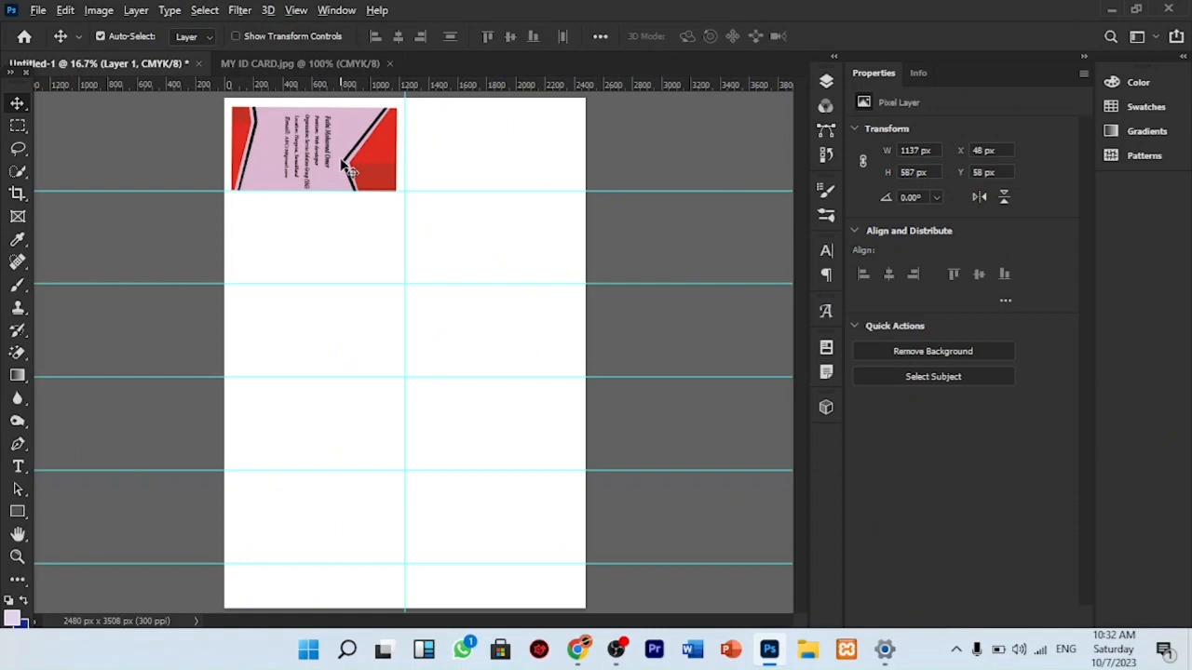
Alt-drag copies of the card into each guide cell, building two columns of five cards.
drag(344, 166, 342, 253)
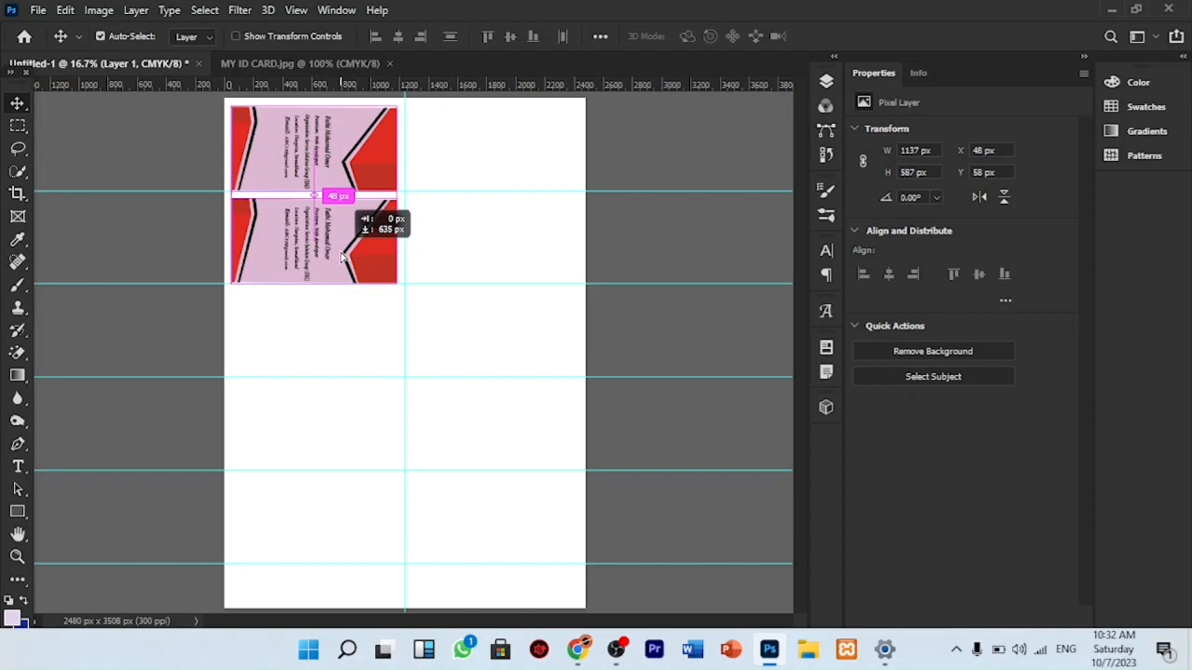
drag(342, 256, 493, 165)
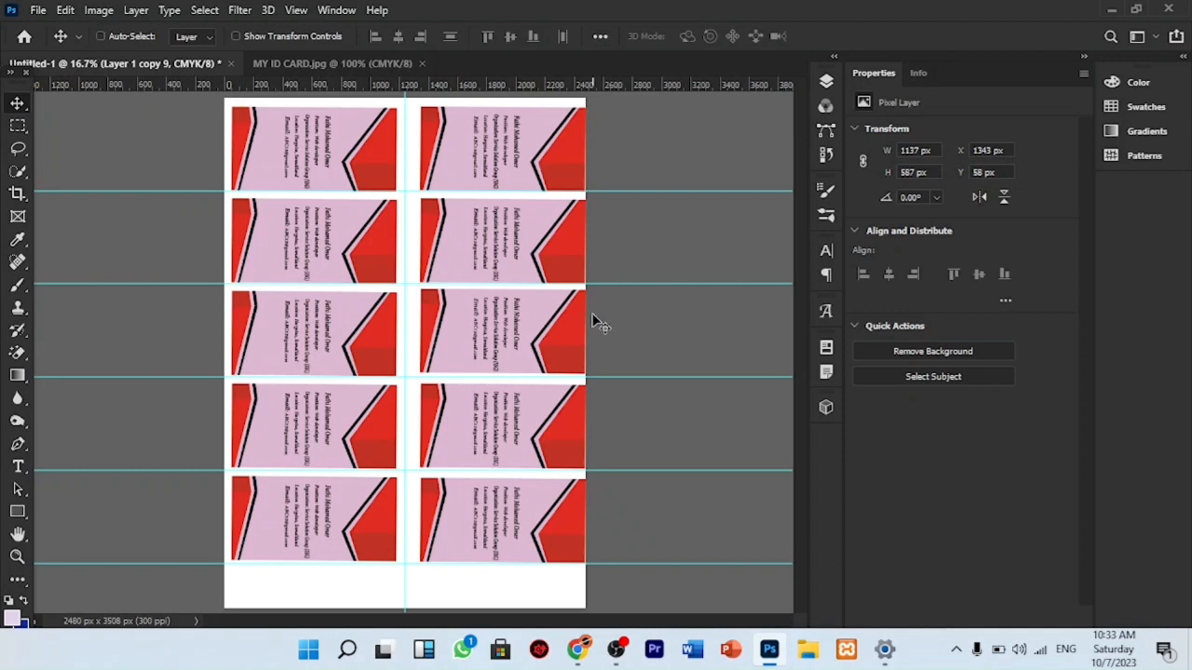
key(ctrl+plus)
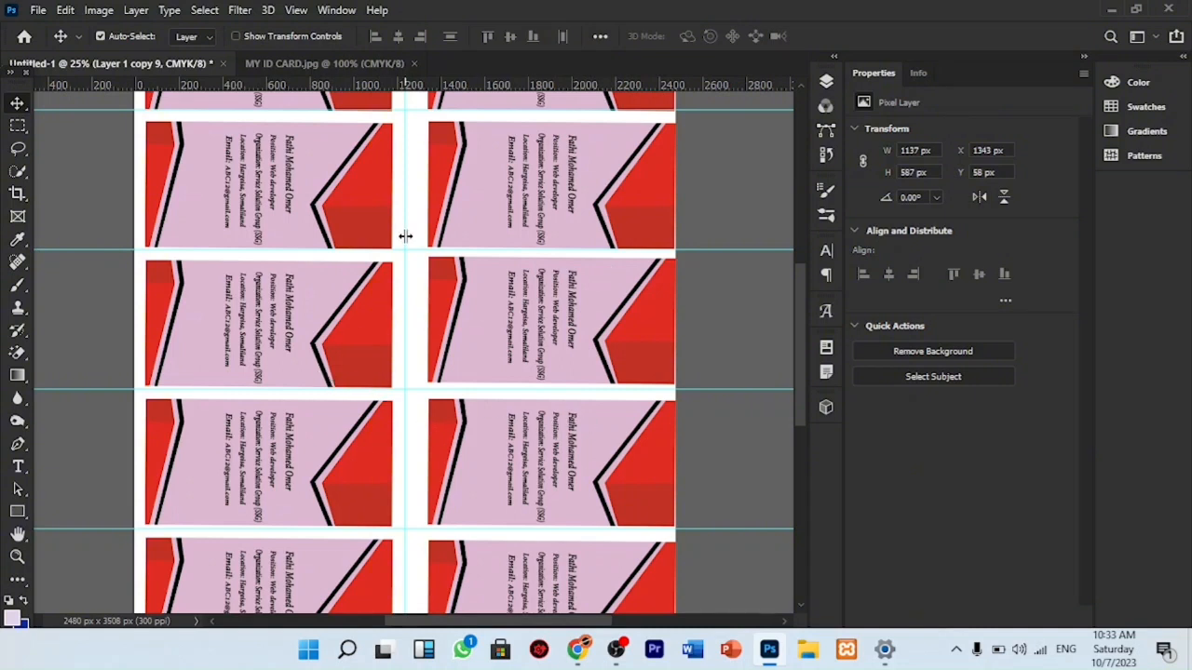
Return to the top of the sheet and expand the Layers panel listing Layer 1 copy to copy 9.
scroll(405, 235, down, 3)
scroll(405, 236, up, 4)
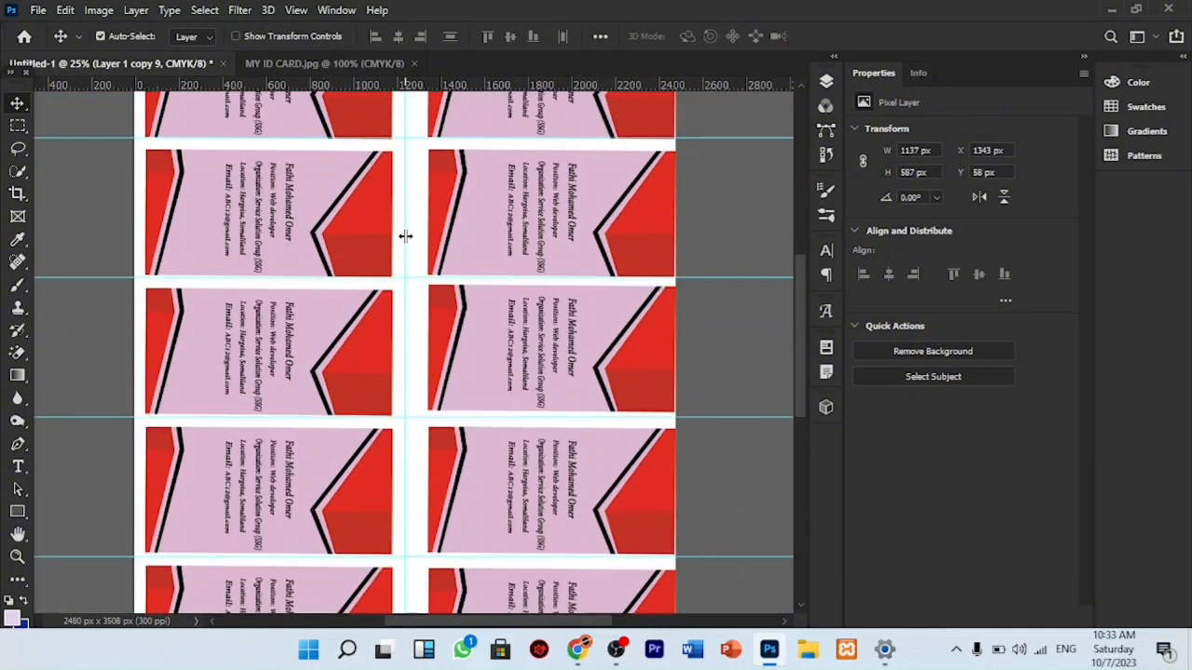
scroll(405, 235, up, 3)
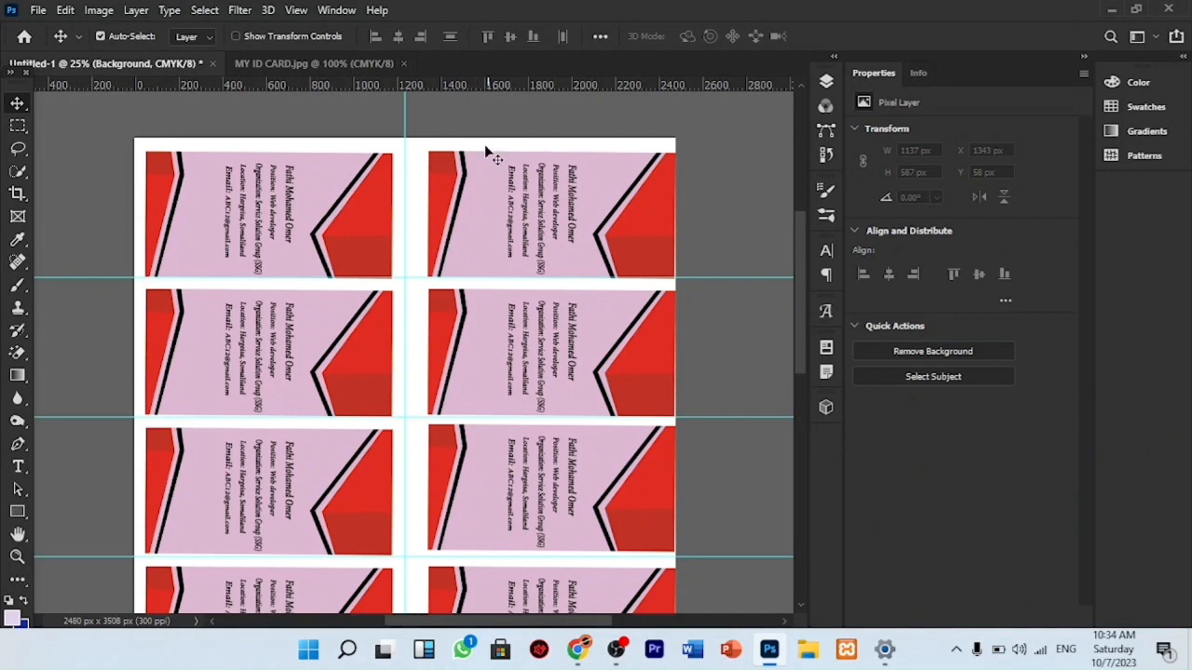
click(826, 84)
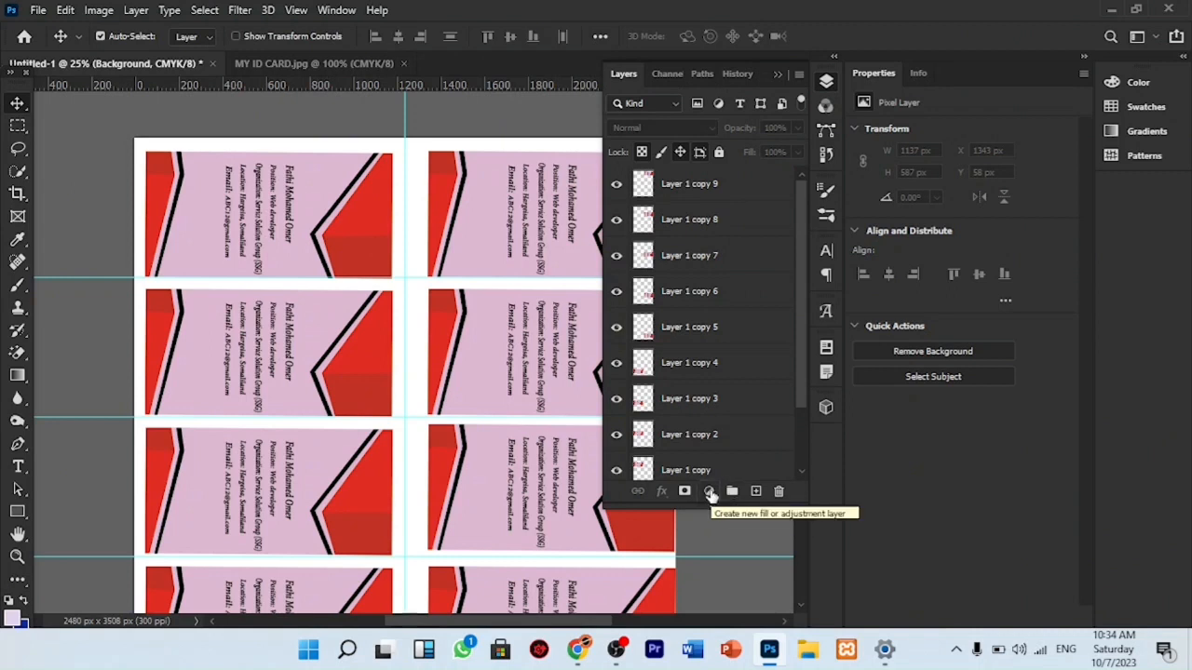
Add a blue (2f44e6) Solid Color fill layer beneath the cards, then collapse the Layers panel.
click(709, 491)
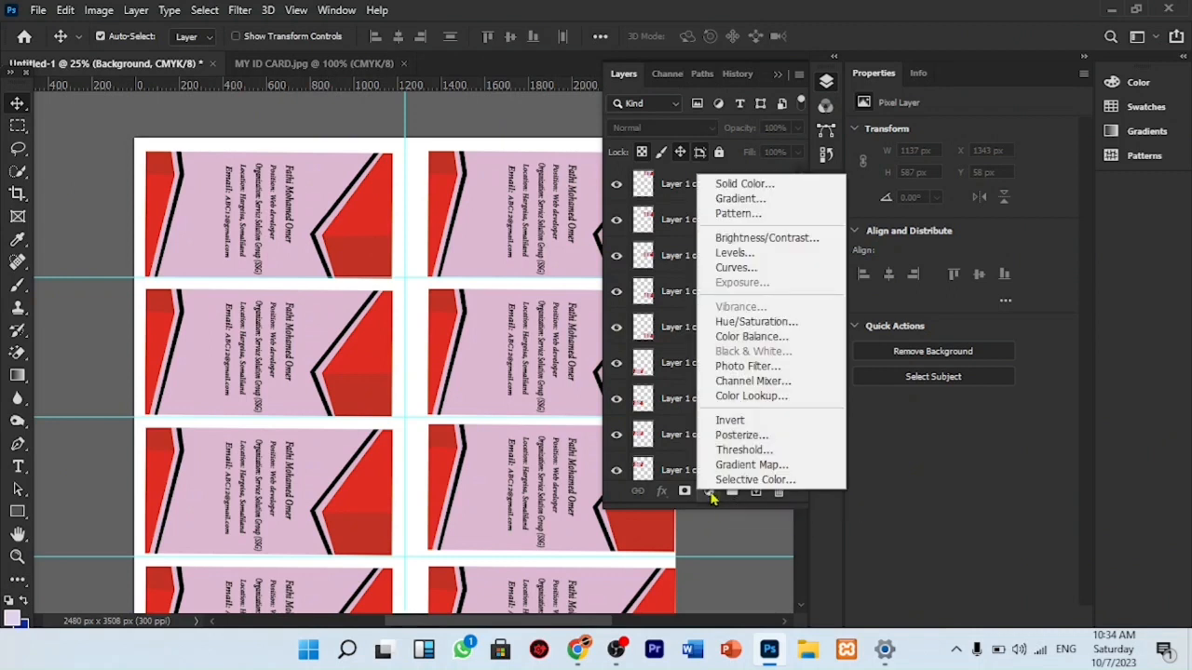
click(759, 189)
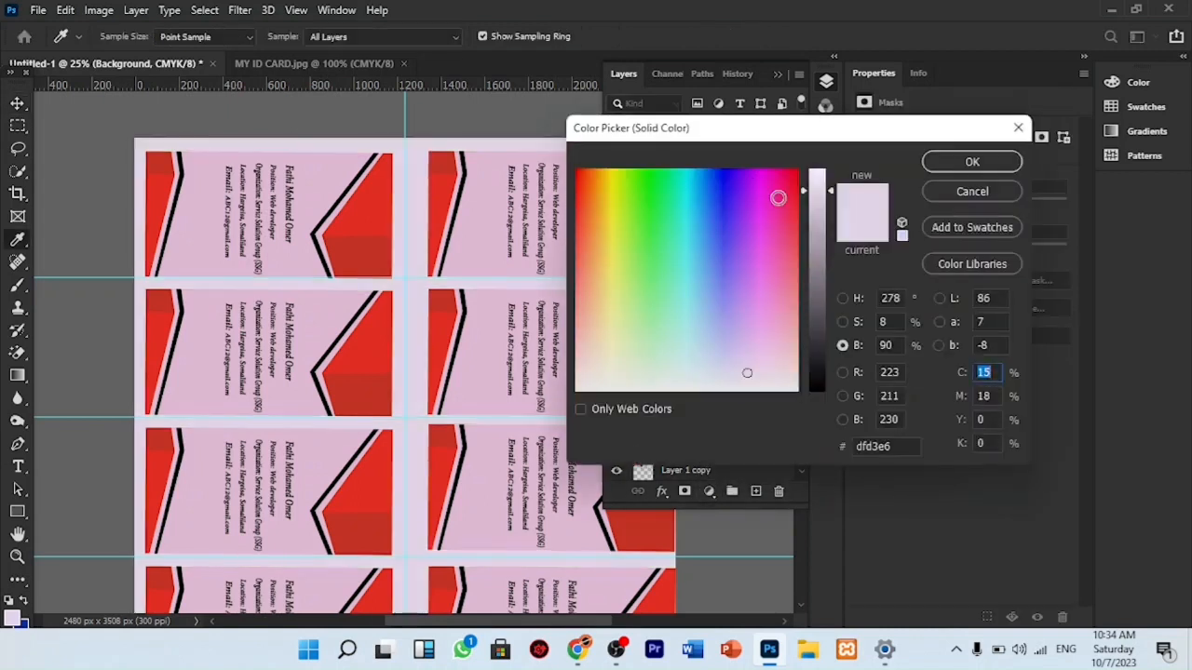
mouse_move(710, 259)
mouse_down()
mouse_move(621, 168)
mouse_move(649, 167)
mouse_move(649, 154)
mouse_move(708, 394)
mouse_move(777, 234)
mouse_move(608, 222)
mouse_move(720, 215)
mouse_up()
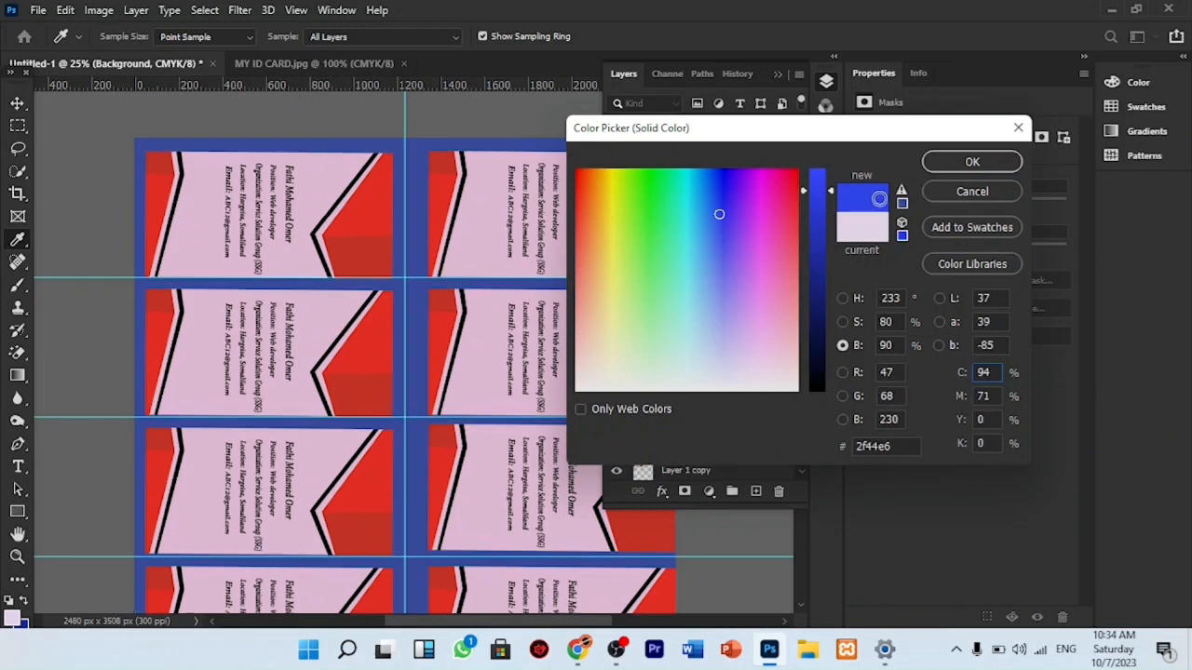
click(964, 161)
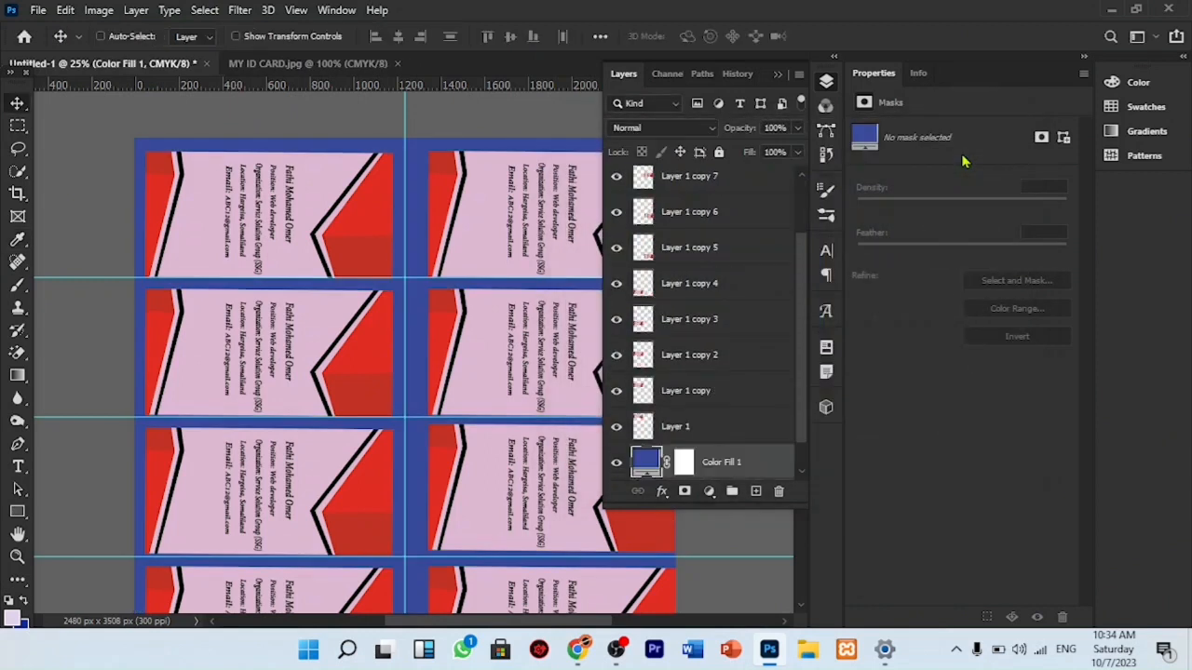
key(ctrl+plus)
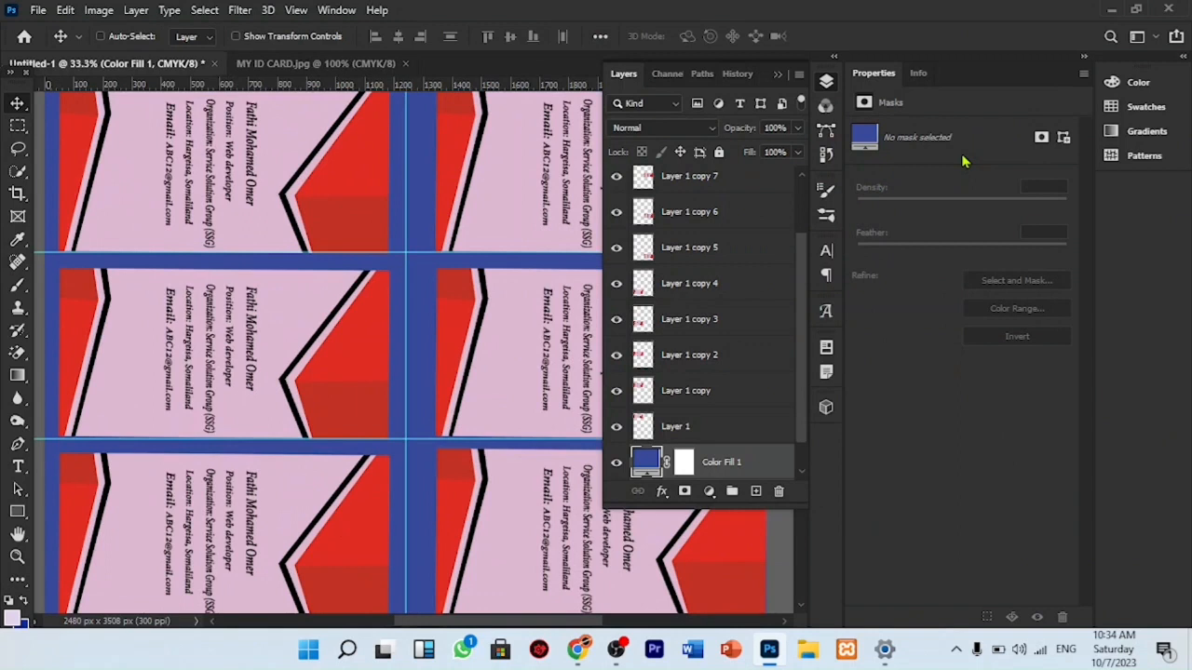
key(ctrl+minus)
key(ctrl+minus)
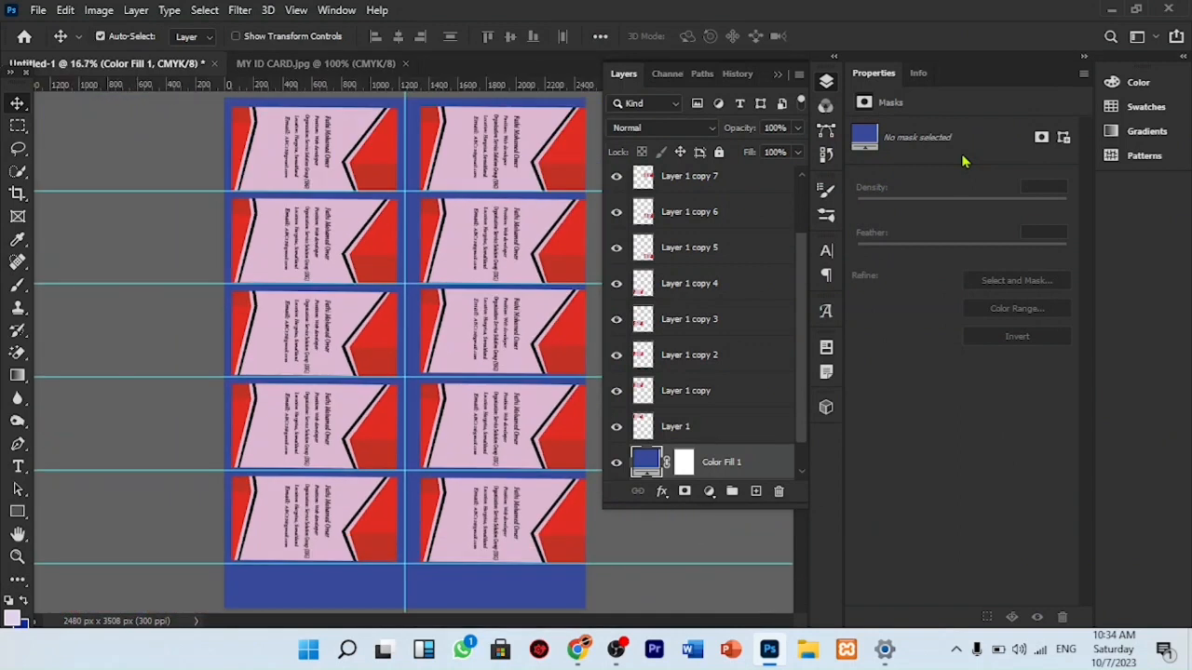
click(612, 245)
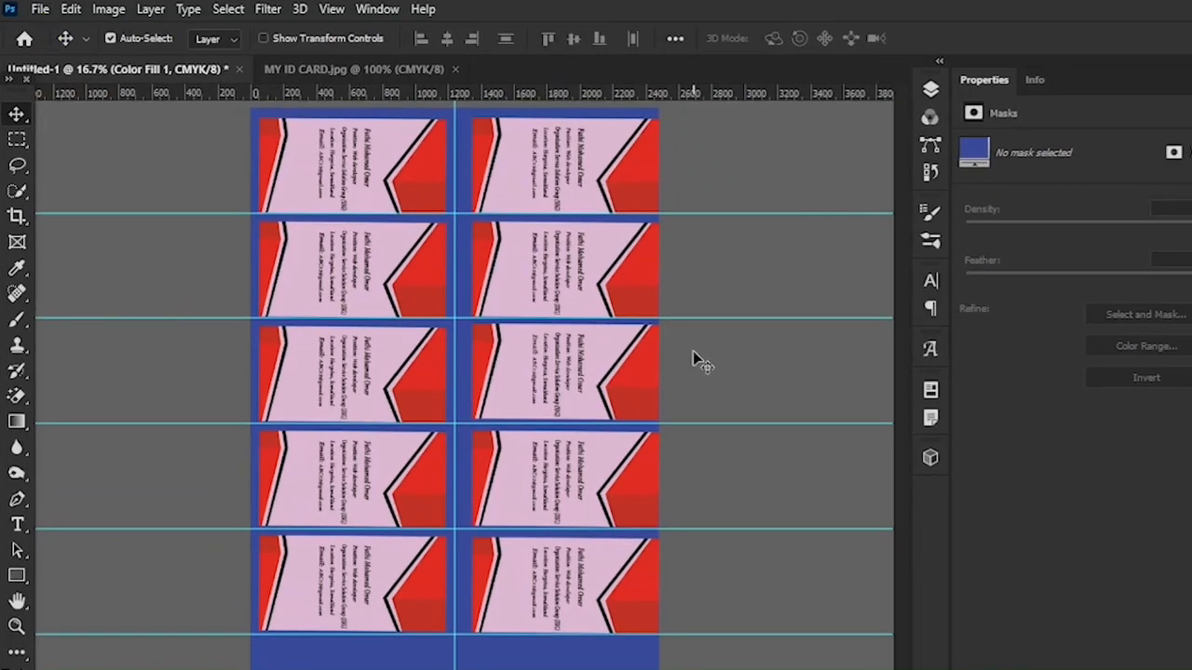
Start Save As from the File menu and choose saving to this computer instead of the cloud.
click(40, 9)
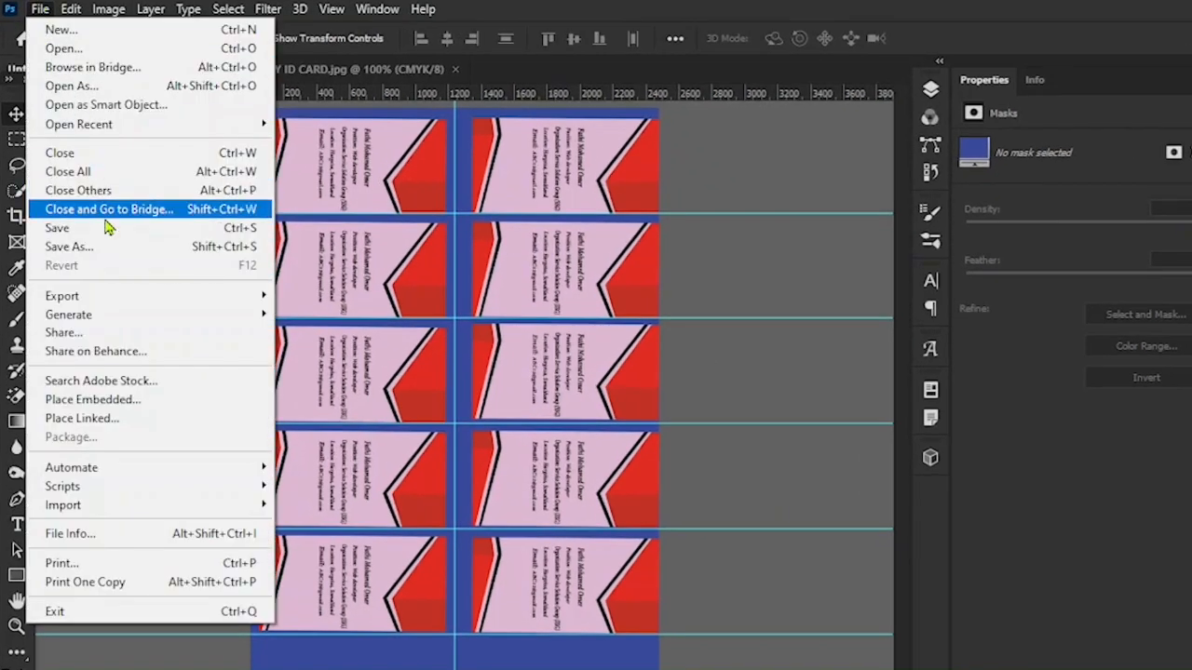
click(557, 291)
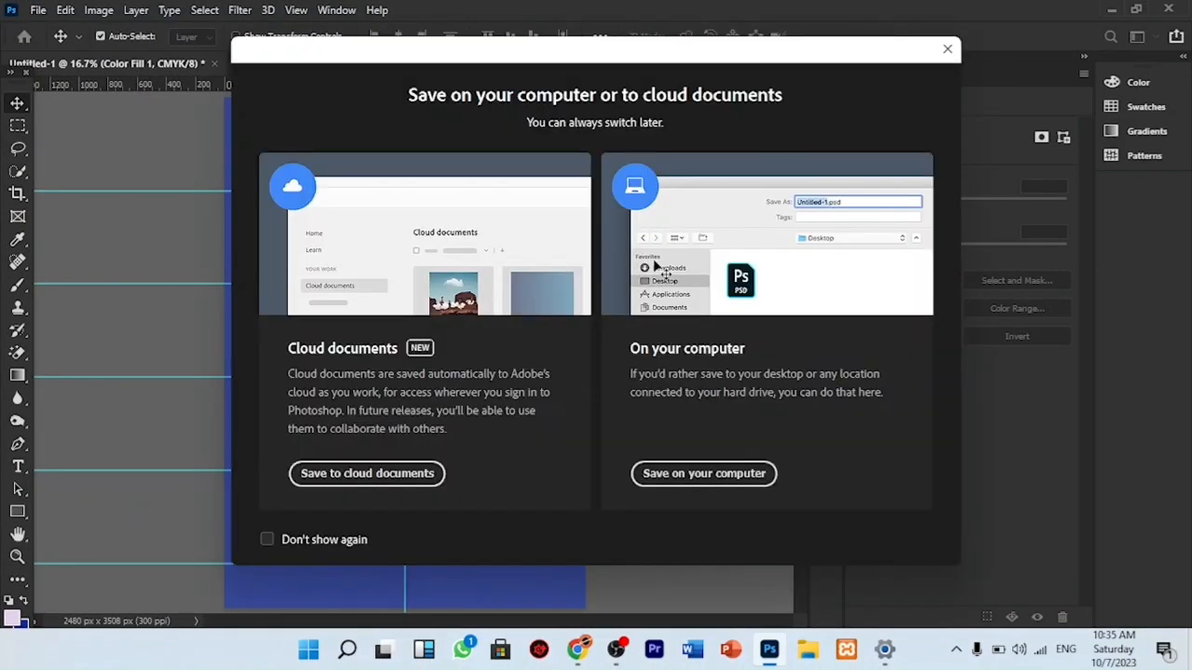
click(696, 482)
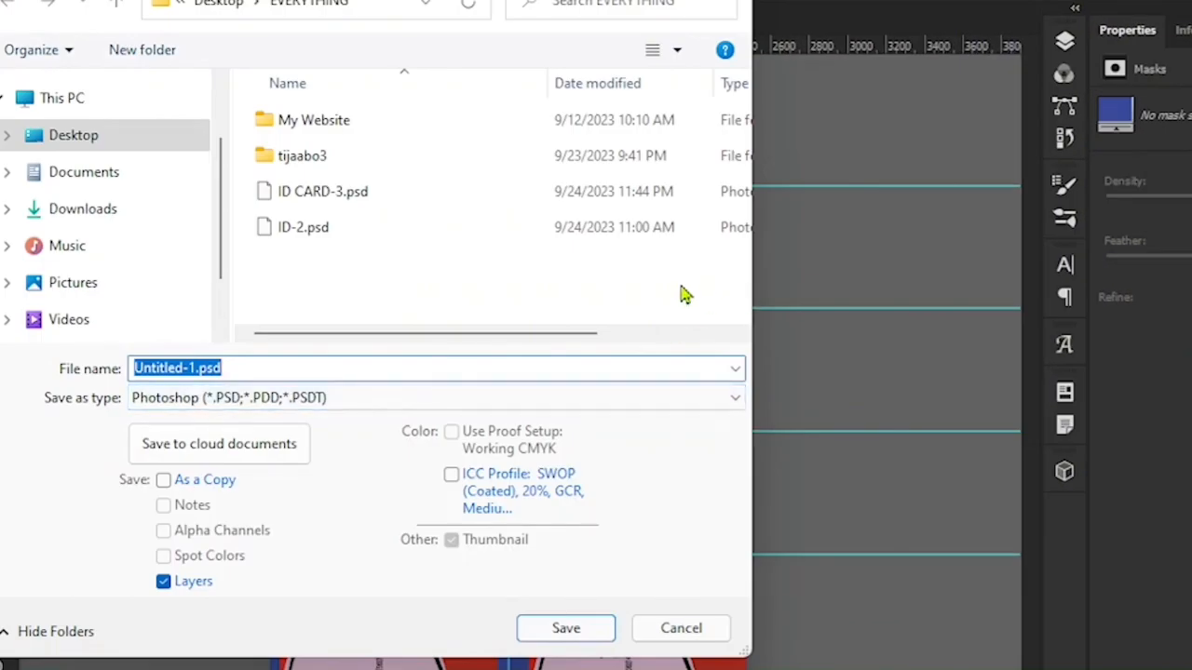
Save the sheet as TIFF named 'ID PRINT', accepting the default TIFF options and layers warning.
click(193, 366)
key(BackSpace)
key(BackSpace)
key(BackSpace)
key(BackSpace)
key(BackSpace)
key(BackSpace)
key(BackSpace)
key(BackSpace)
key(BackSpace)
key(BackSpace)
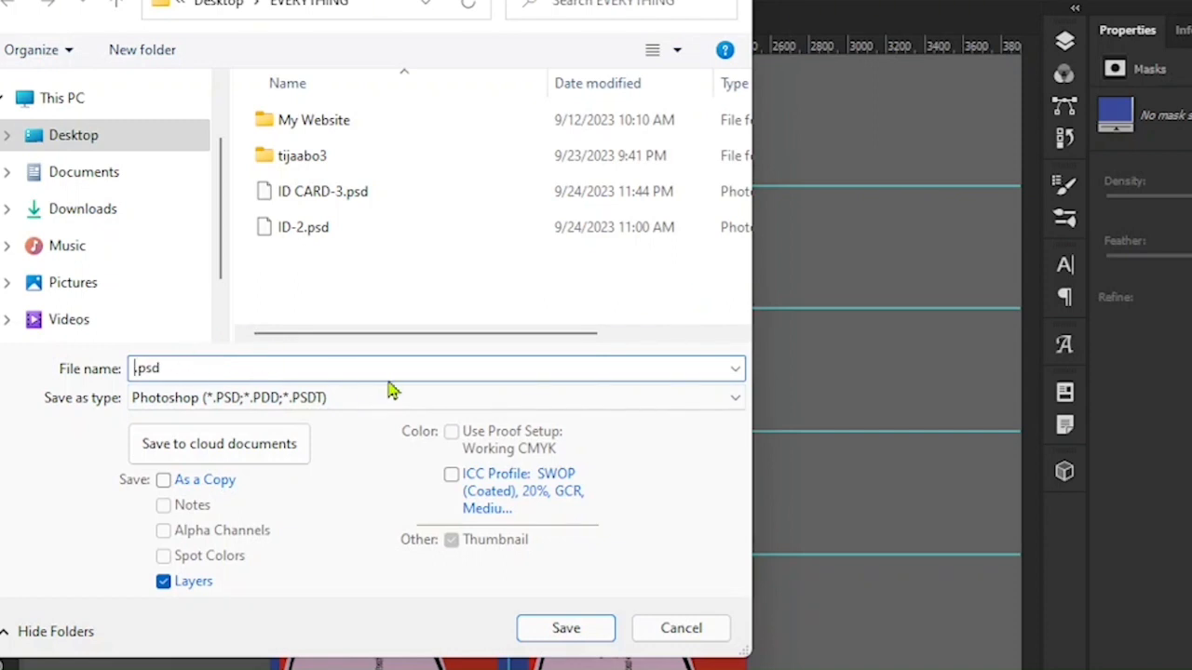
text(ID PRIN)
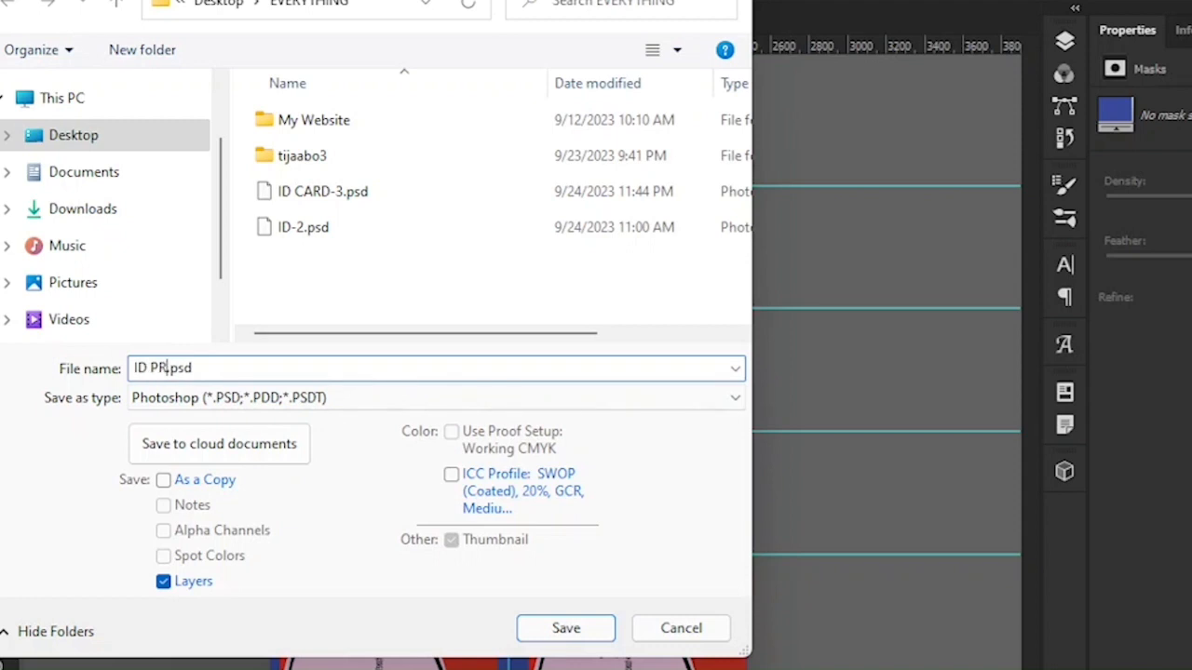
text(T)
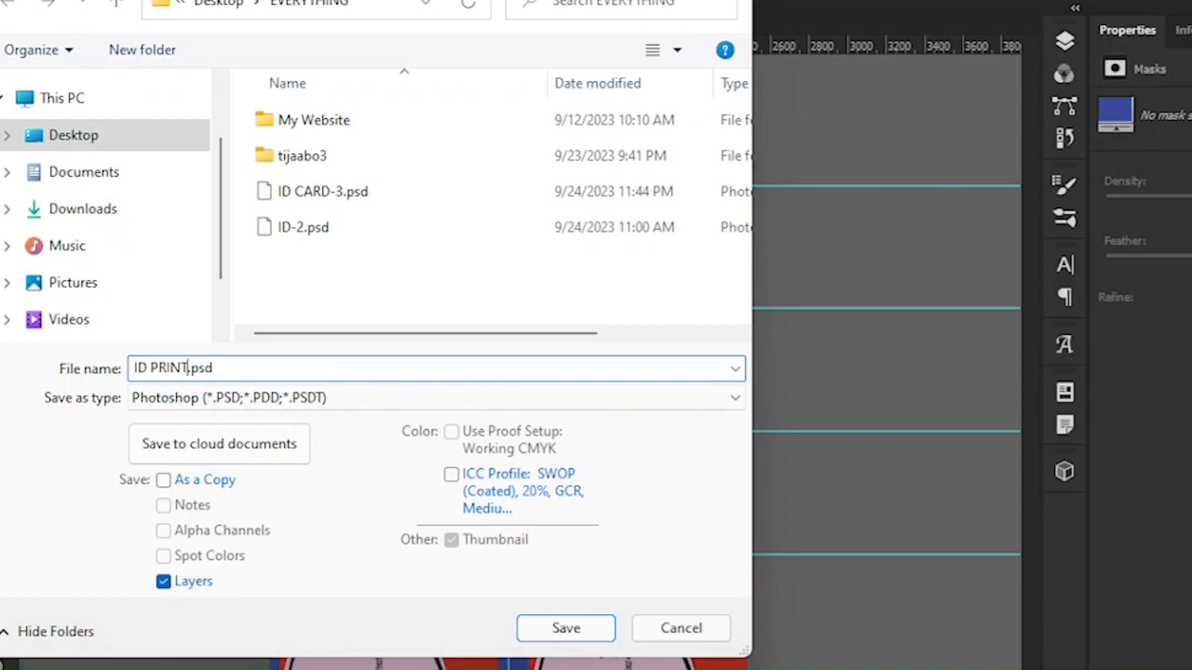
click(265, 399)
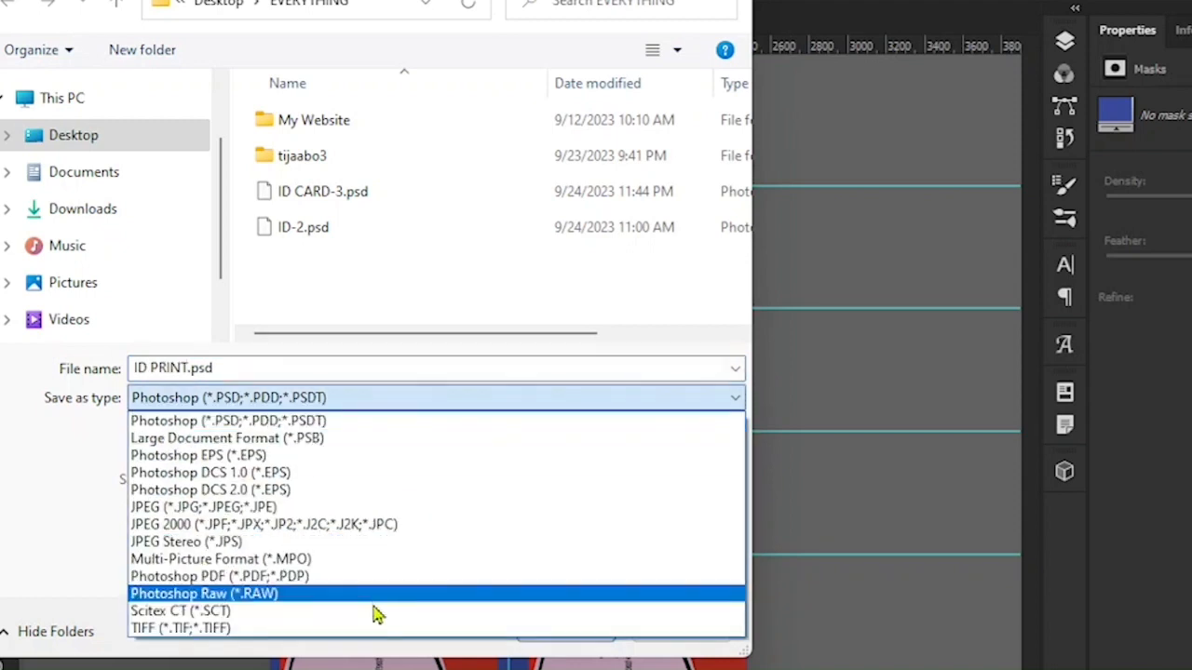
click(186, 631)
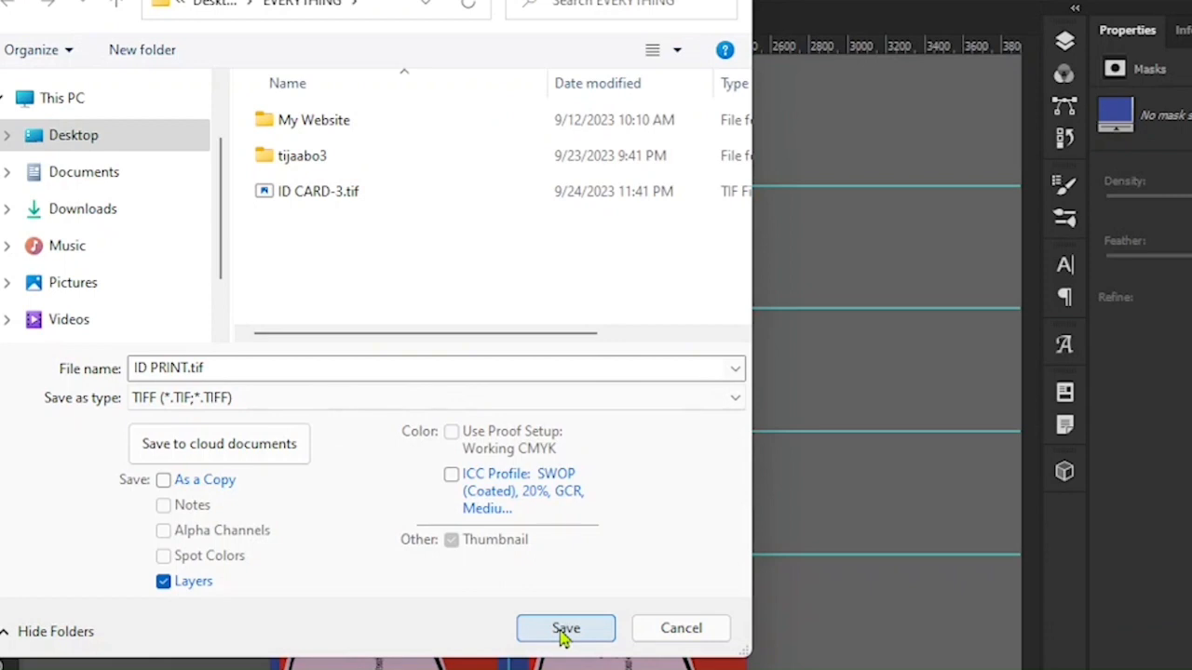
click(563, 630)
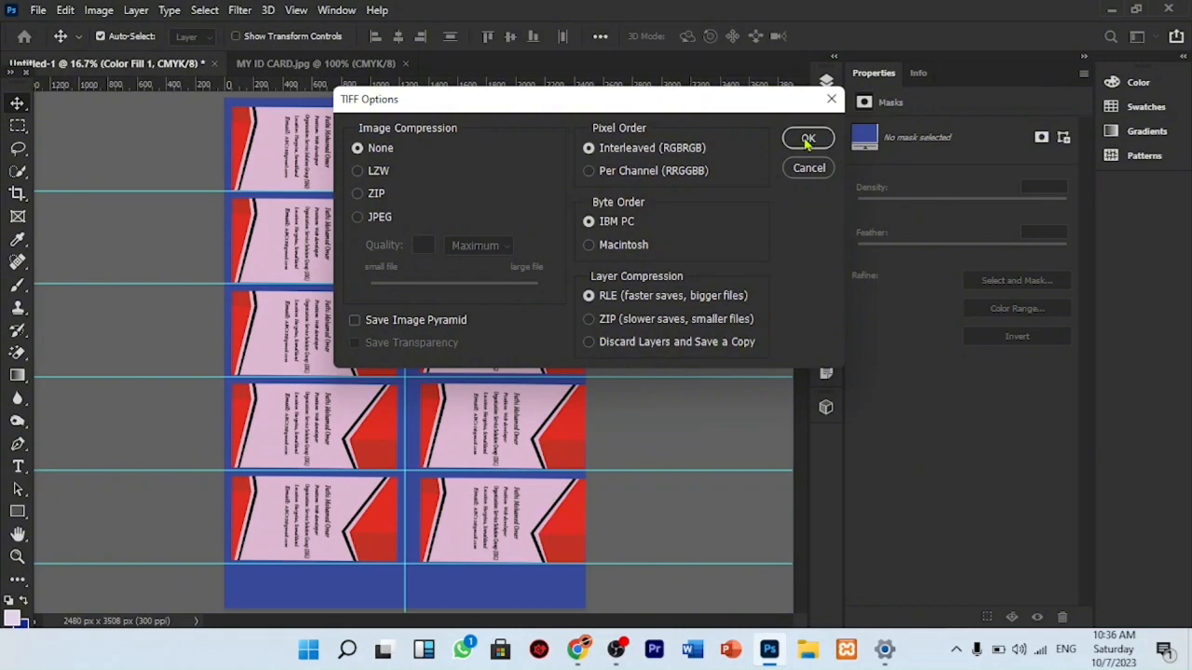
click(808, 140)
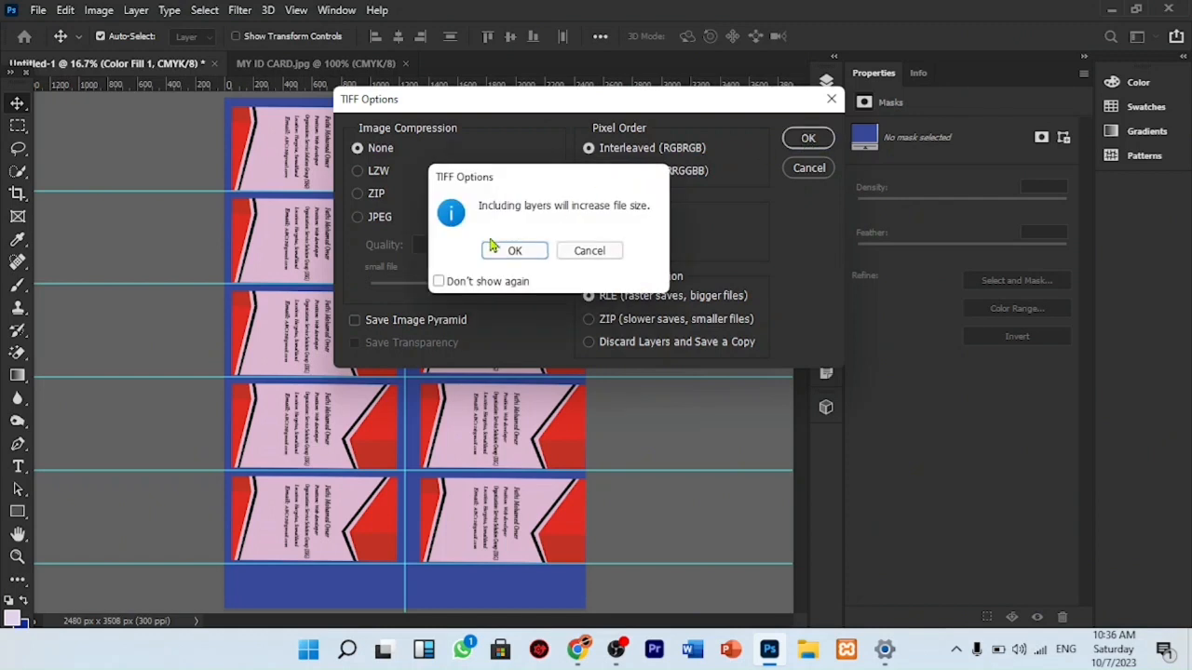
click(512, 251)
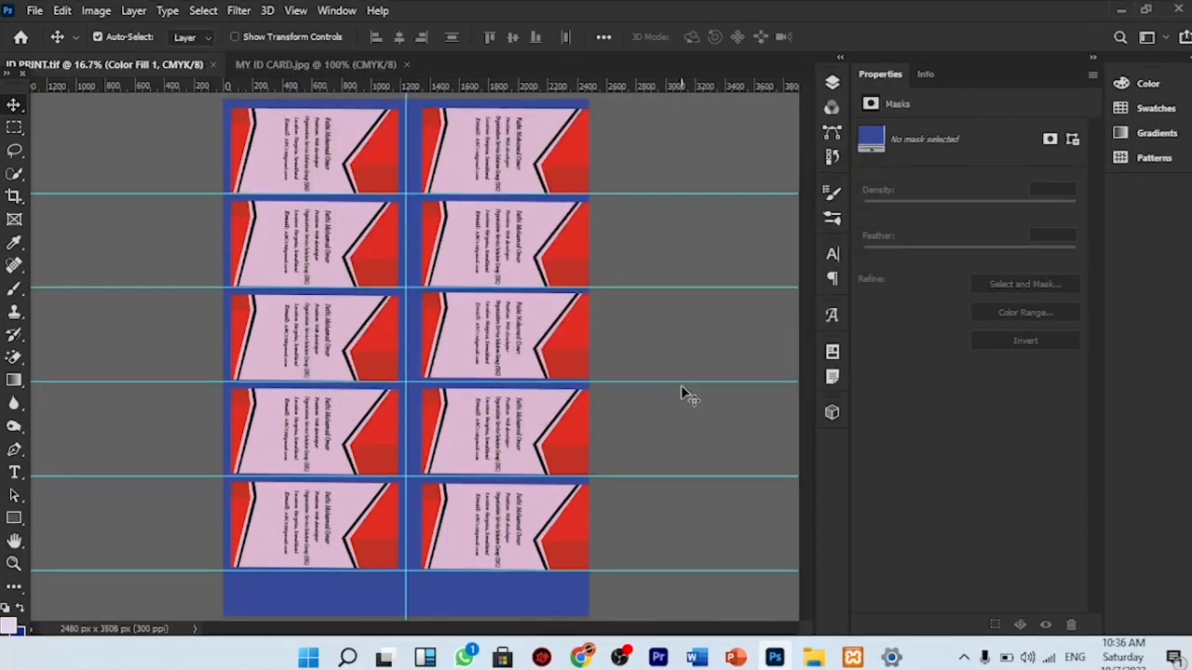